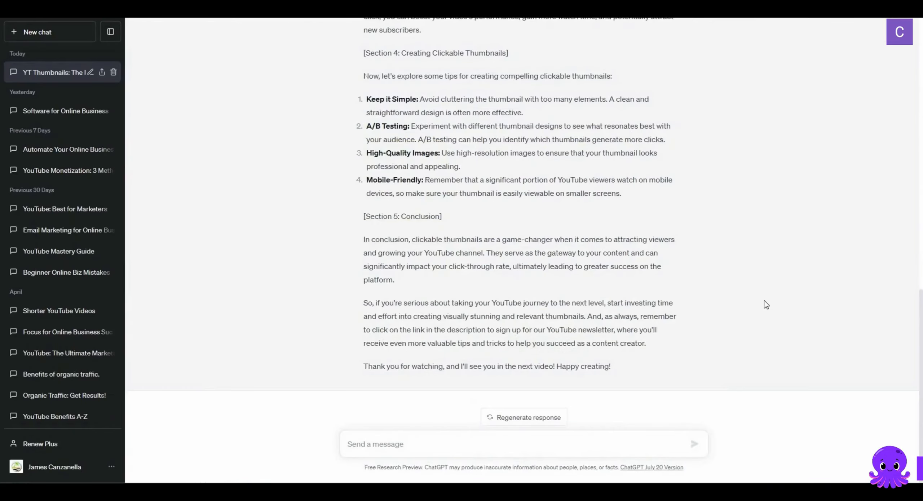
# Switch to ChatGPT and review the clickable-thumbnails script from its opening through the closing newsletter call to action
pyautogui.scroll(15, 764, 300)
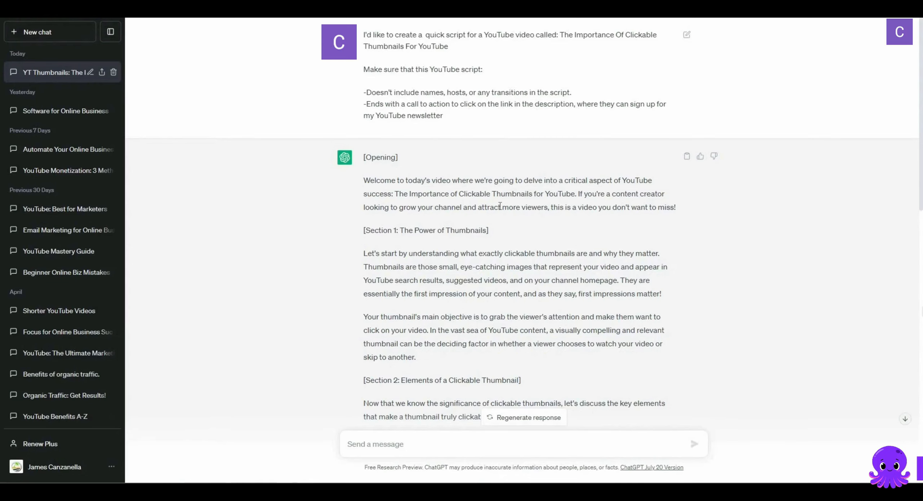
pyautogui.scroll(-10, 500, 206)
pyautogui.scroll(-5, 500, 206)
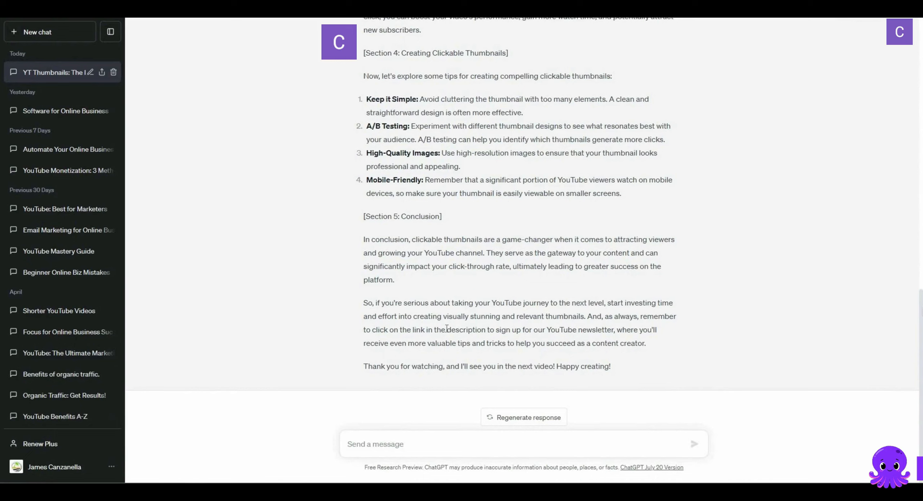
pyautogui.moveTo(458, 329); pyautogui.dragTo(358, 186)
pyautogui.click(551, 311)
pyautogui.scroll(20, 552, 310)
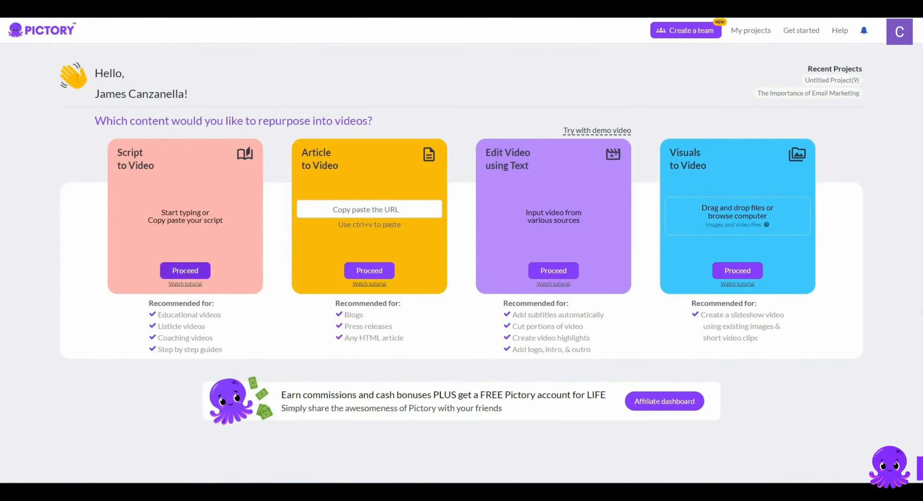
# Start a Script to Video project in Pictory and paste the copied clickable-thumbnails script into the script editor
pyautogui.click(186, 272)
pyautogui.click(243, 153)
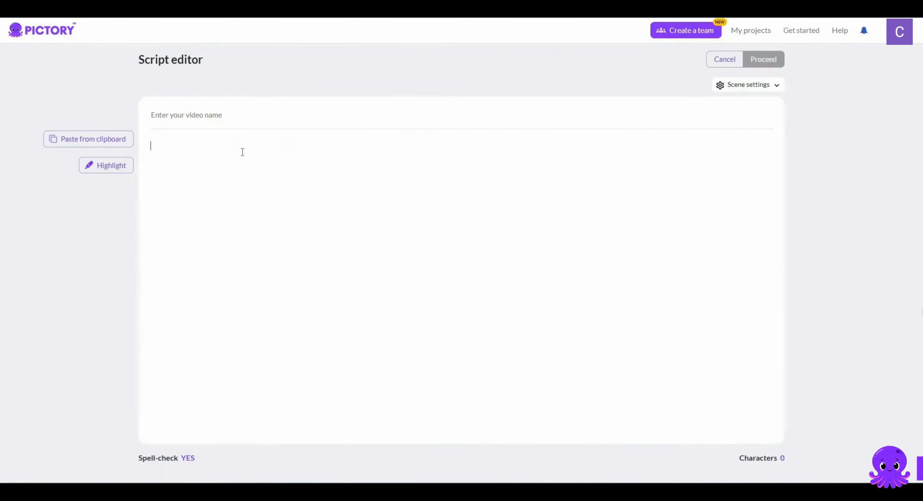
pyautogui.hotkey('ctrl', 'v')
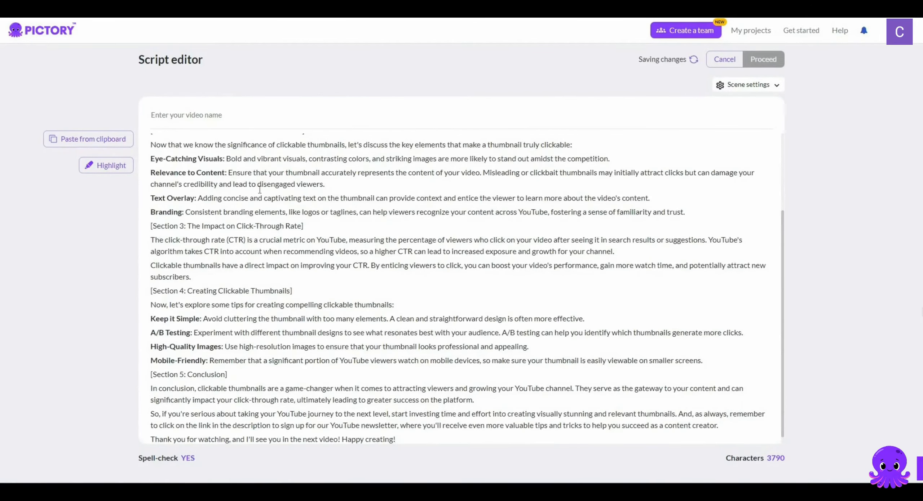
pyautogui.scroll(3, 259, 190)
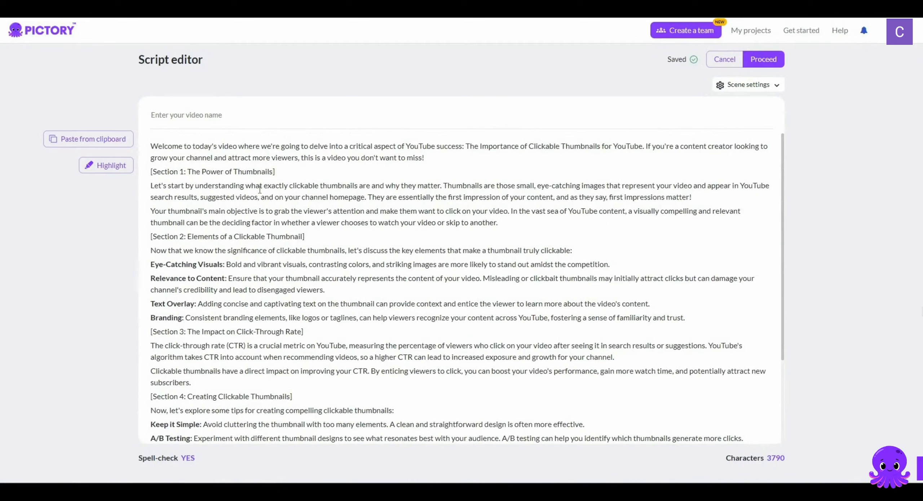
# Split the script's long paragraphs into one sentence per line, starting with breaks after "YouTube success:" and "Clickable Thumbnails for YouTube."
pyautogui.moveTo(435, 157); pyautogui.dragTo(148, 137)
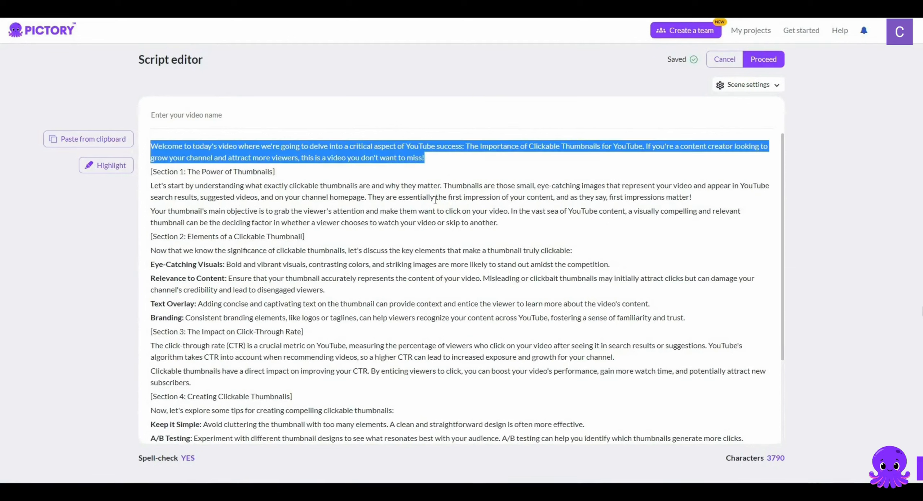
pyautogui.click(454, 168)
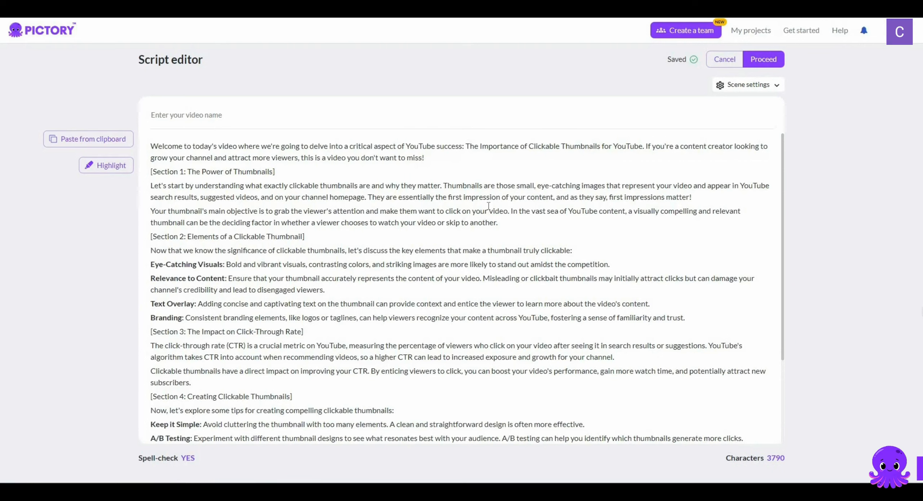
pyautogui.press('Return')
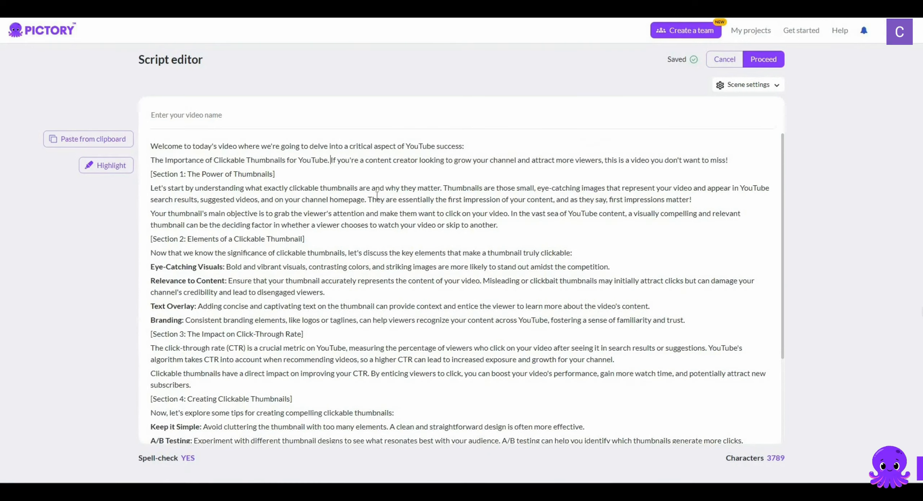
pyautogui.press('Return')
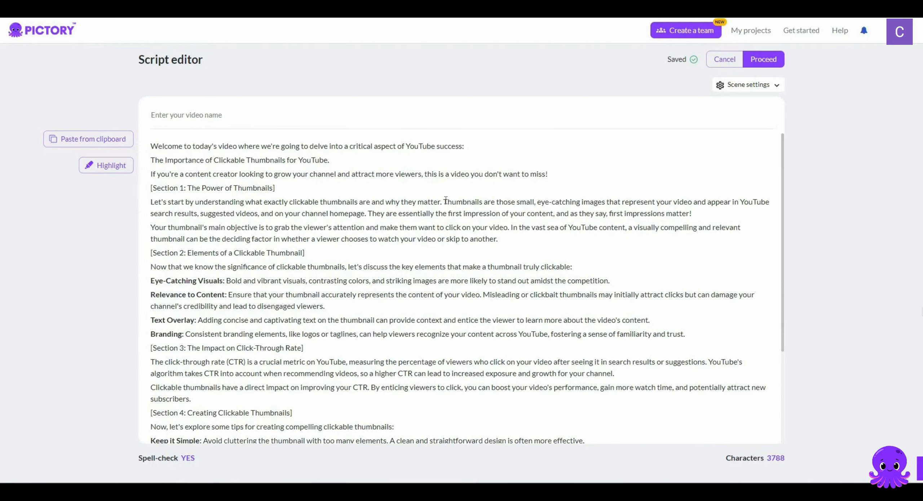
pyautogui.press('Return')
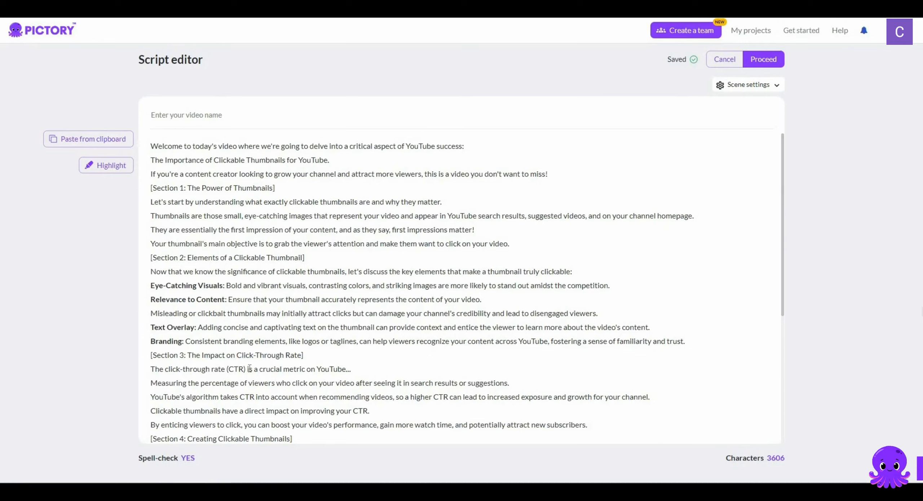
# Review the split script lines, including the opening, the title line and the click-through rate sentence, down to the conclusion
pyautogui.moveTo(351, 369); pyautogui.dragTo(151, 372)
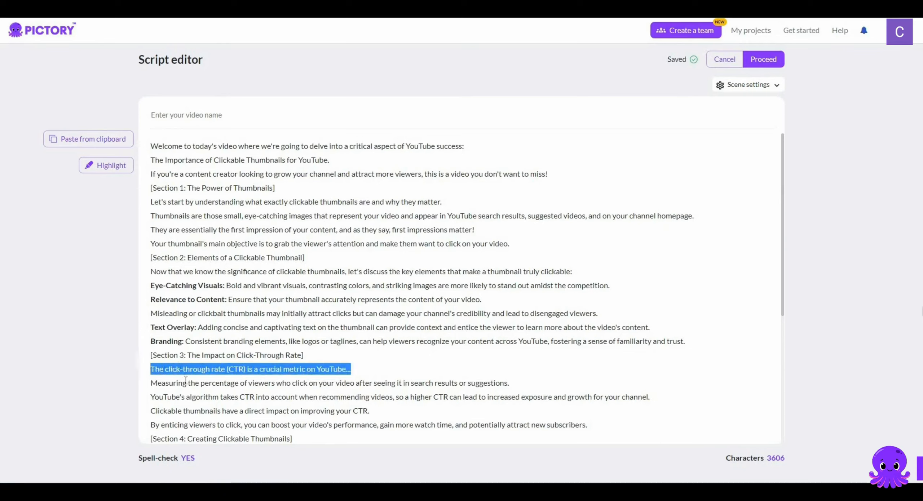
pyautogui.click(464, 151)
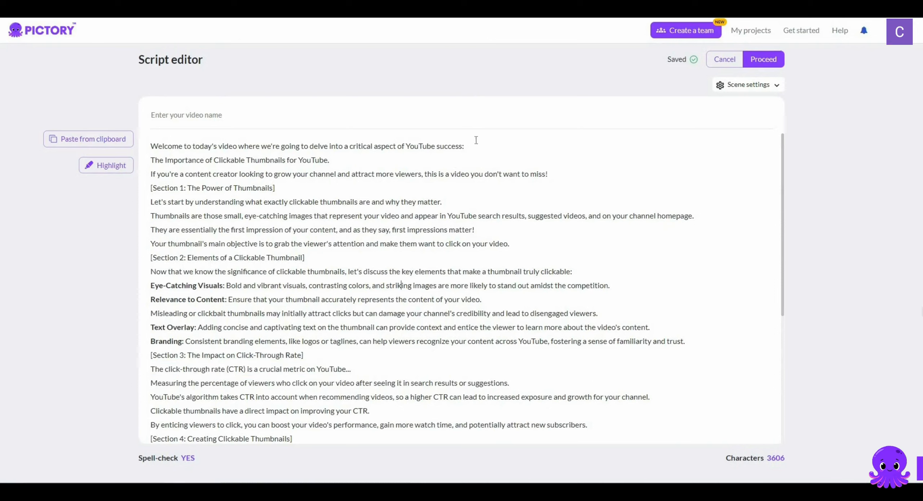
pyautogui.moveTo(236, 152); pyautogui.dragTo(150, 148)
pyautogui.moveTo(343, 159); pyautogui.dragTo(155, 160)
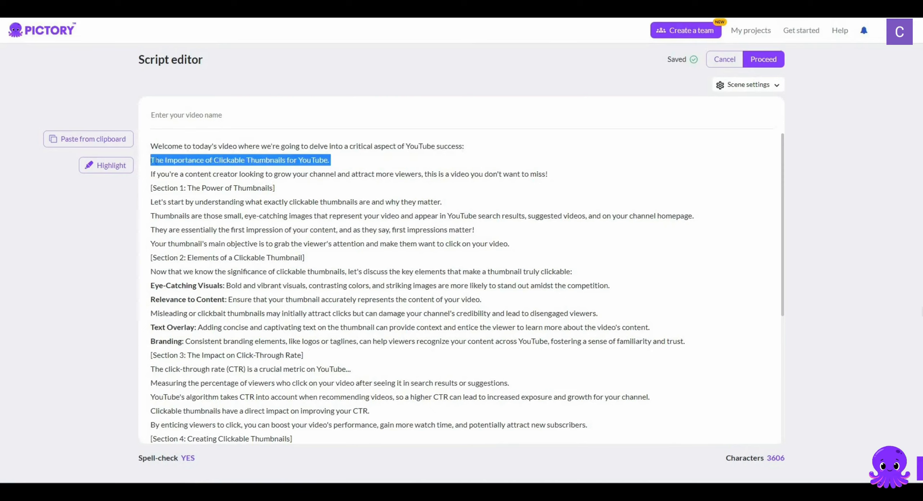
pyautogui.click(385, 228)
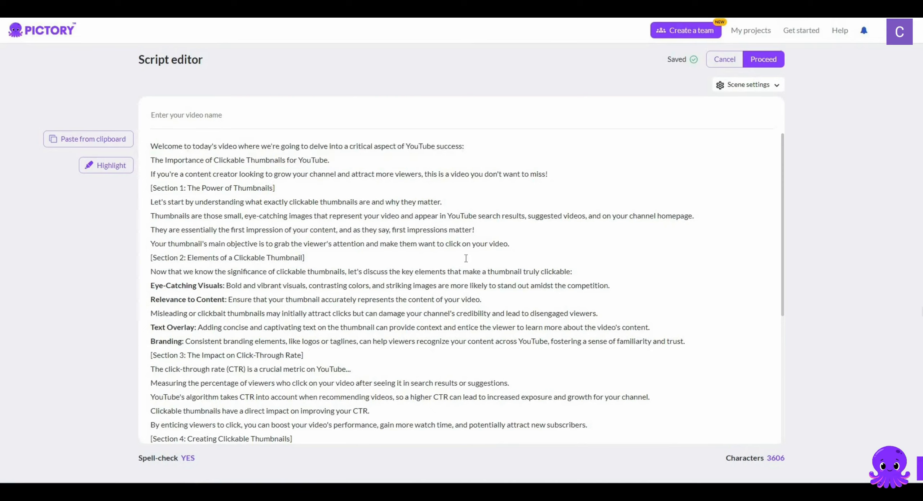
pyautogui.scroll(-6, 466, 258)
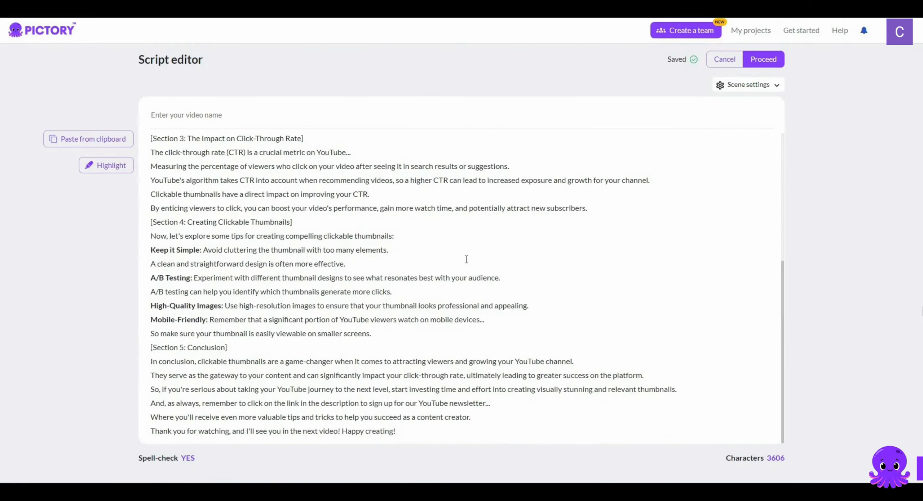
pyautogui.scroll(6, 466, 259)
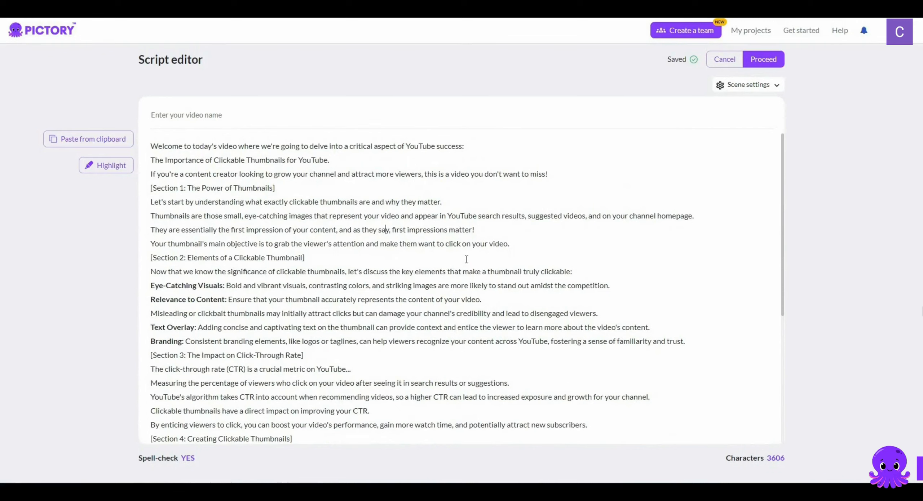
# Proceed to the template library and apply the Corporate template with a 16:9 aspect ratio
pyautogui.click(768, 62)
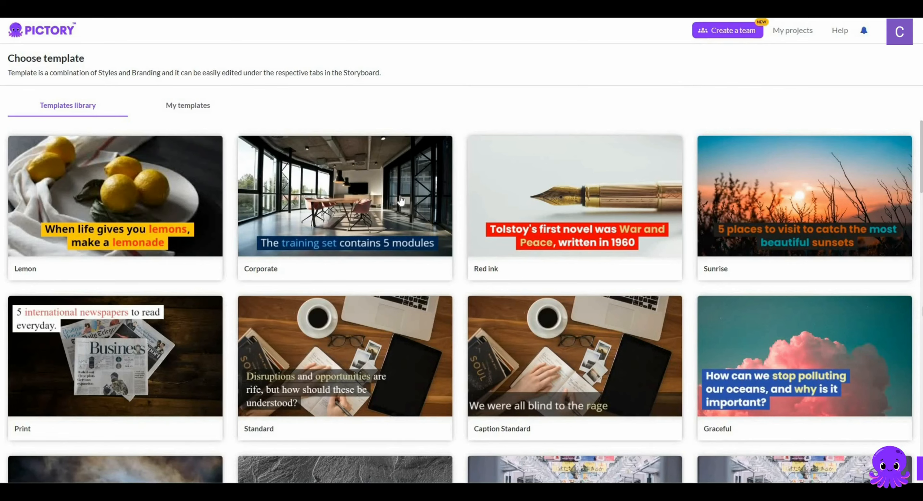
pyautogui.scroll(-5, 464, 201)
pyautogui.scroll(-5, 465, 201)
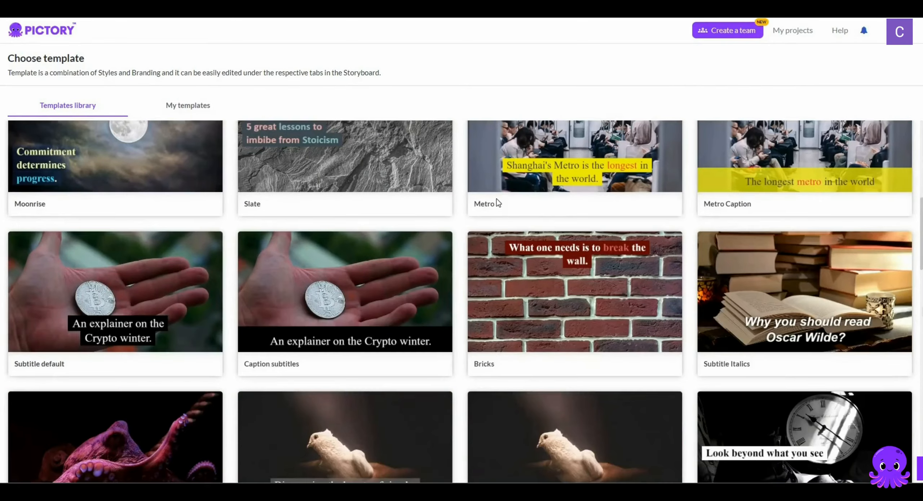
pyautogui.scroll(-6, 498, 202)
pyautogui.scroll(-7, 499, 203)
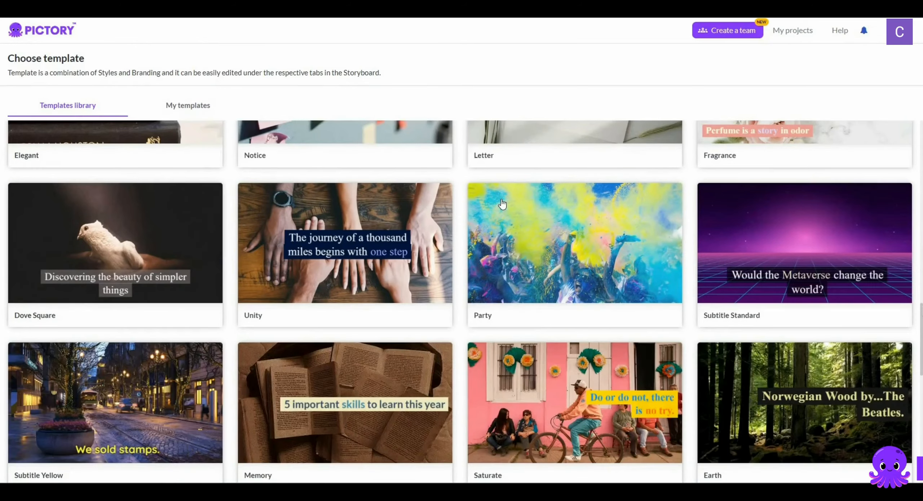
pyautogui.scroll(-2, 502, 205)
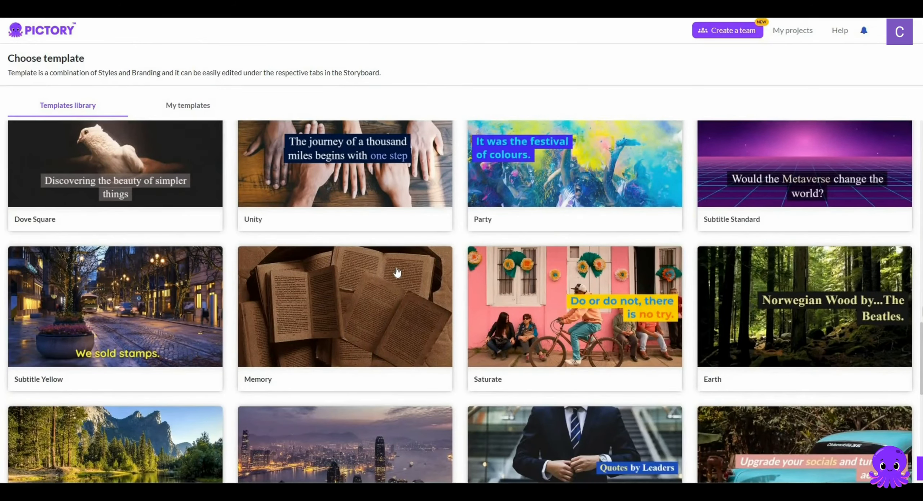
pyautogui.scroll(-4, 398, 270)
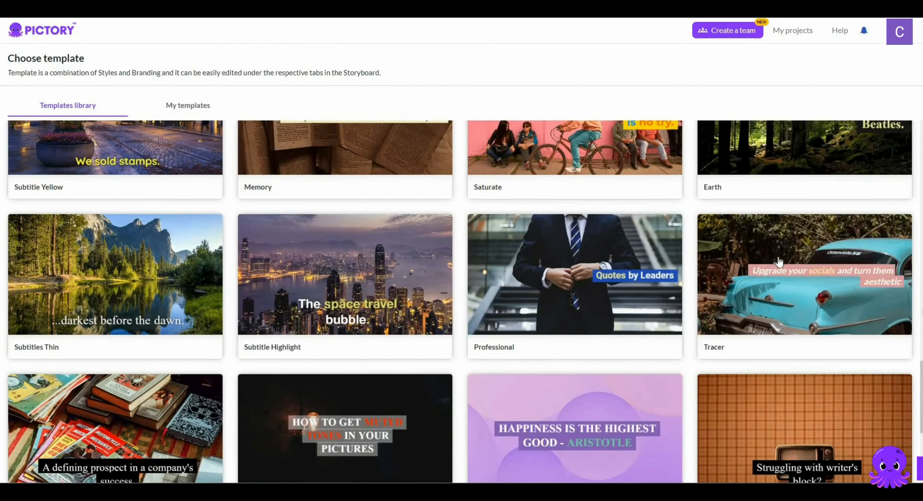
pyautogui.scroll(-4, 779, 261)
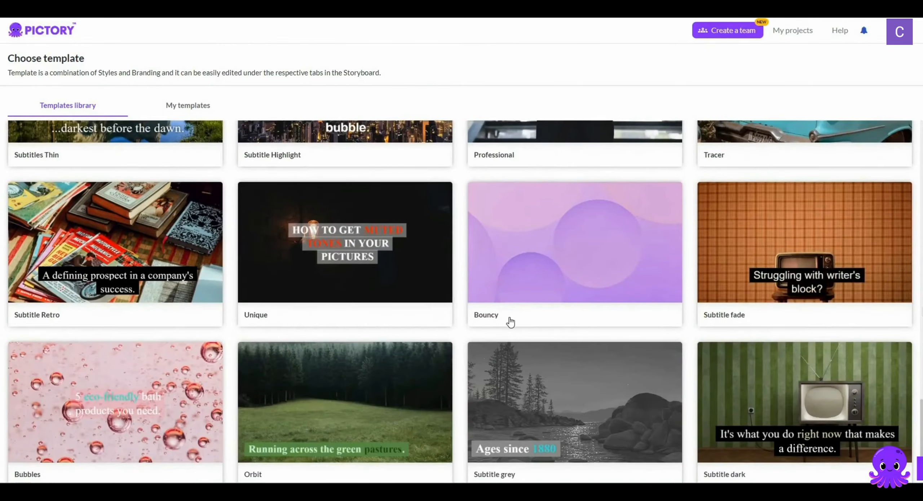
pyautogui.scroll(8, 508, 322)
pyautogui.scroll(15, 510, 321)
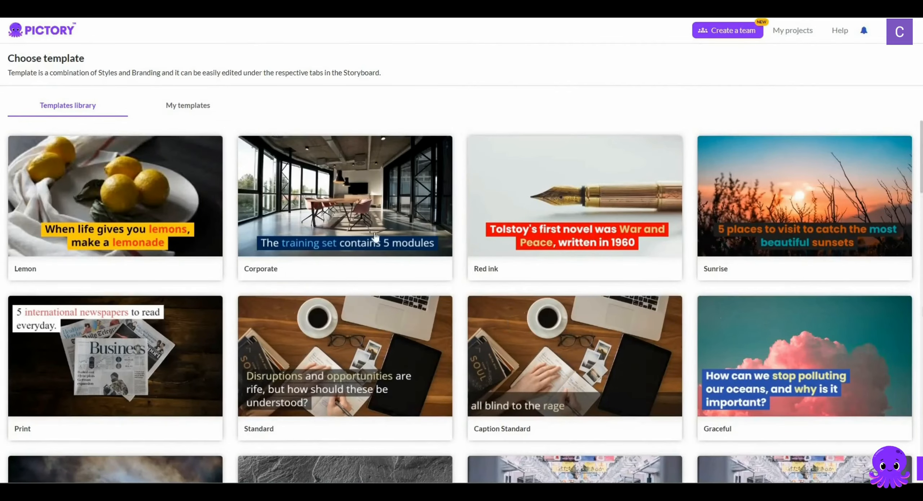
pyautogui.click(354, 203)
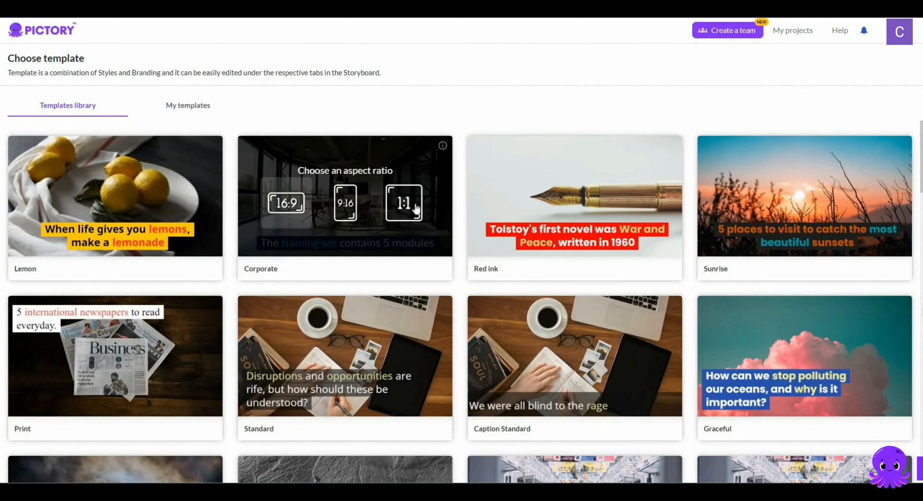
pyautogui.click(291, 207)
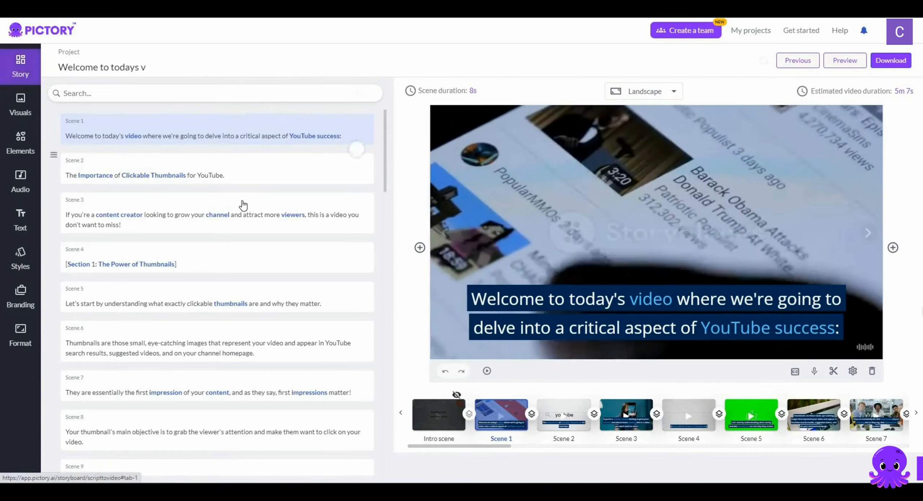
# Try replacing the word "YouTube" in the Scene 2 text with "Tik"
pyautogui.scroll(-10, 243, 205)
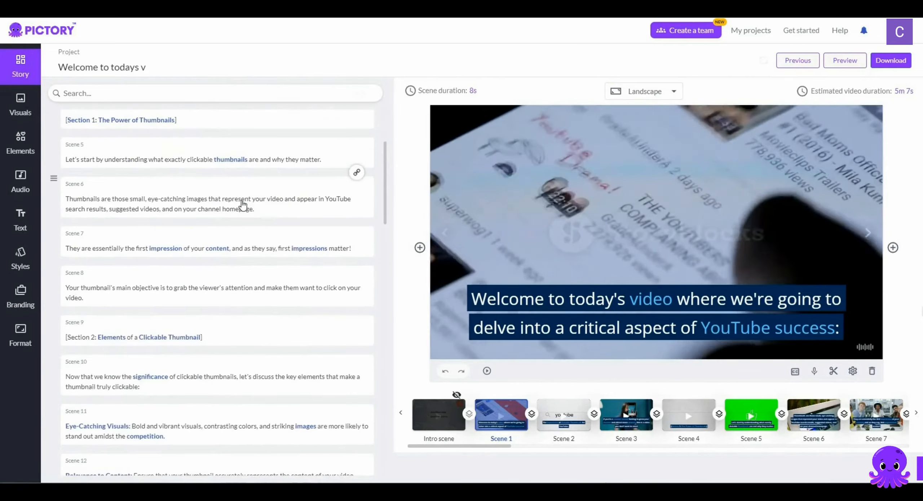
pyautogui.scroll(-5, 243, 206)
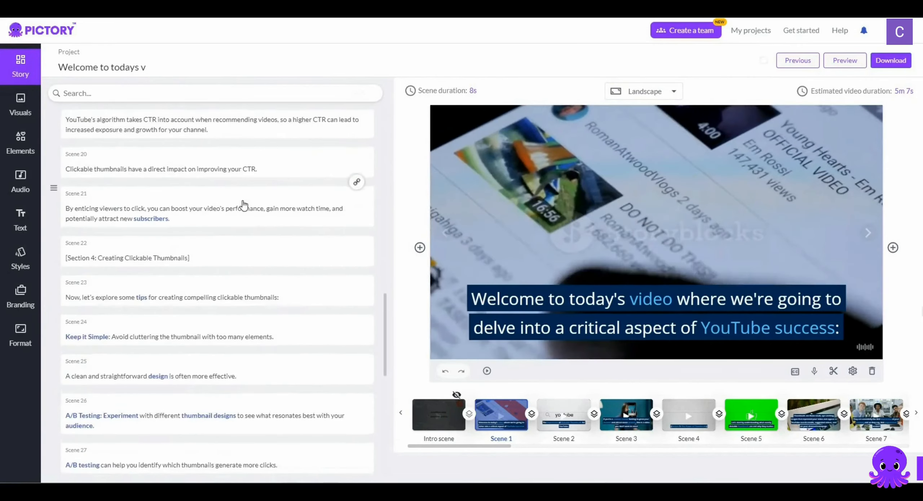
pyautogui.scroll(20, 243, 204)
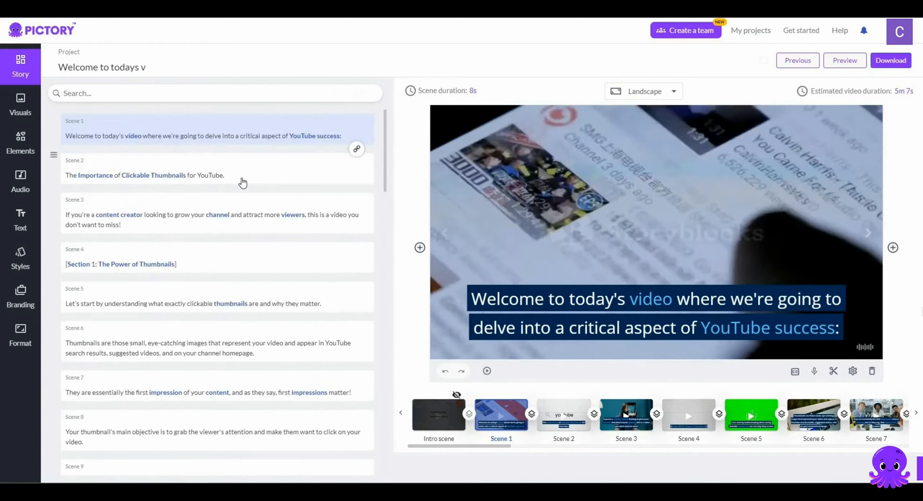
pyautogui.click(226, 177)
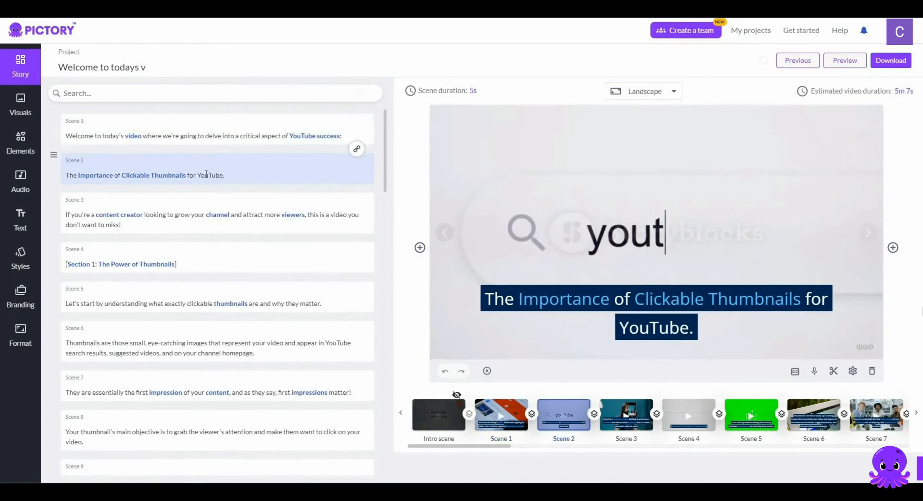
pyautogui.click(221, 176)
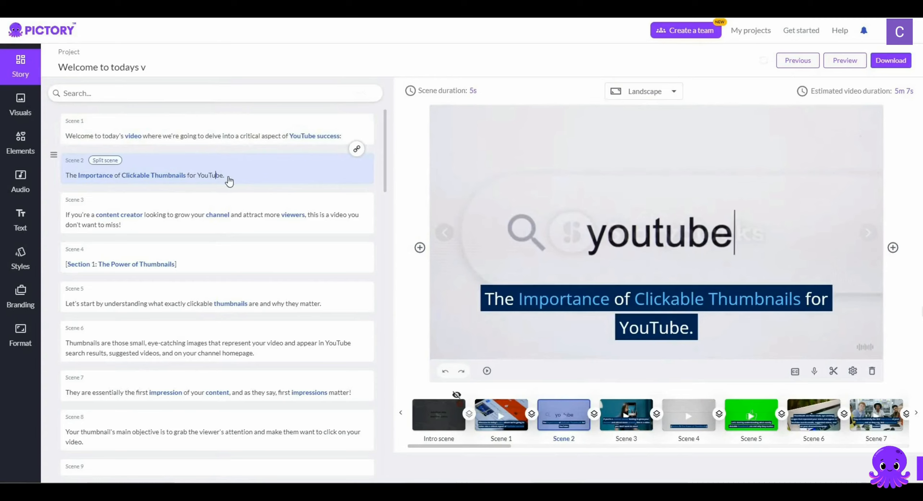
pyautogui.doubleClick(214, 172)
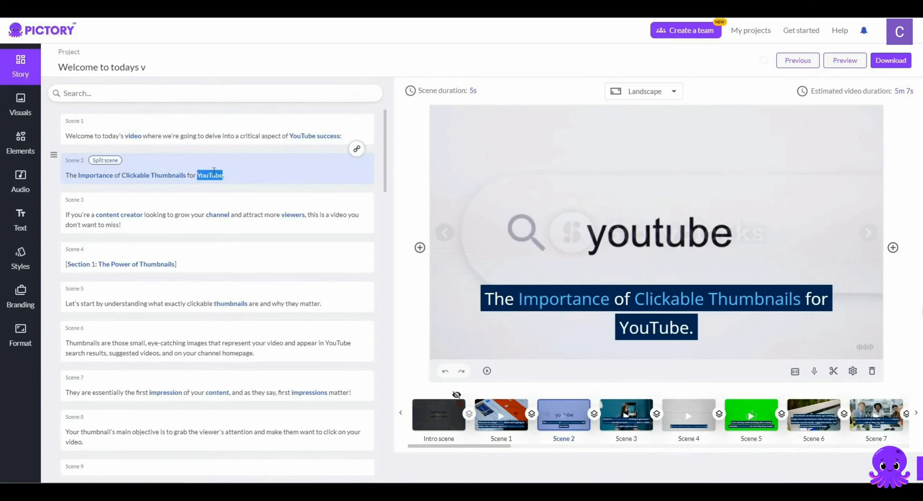
pyautogui.write('Tik')
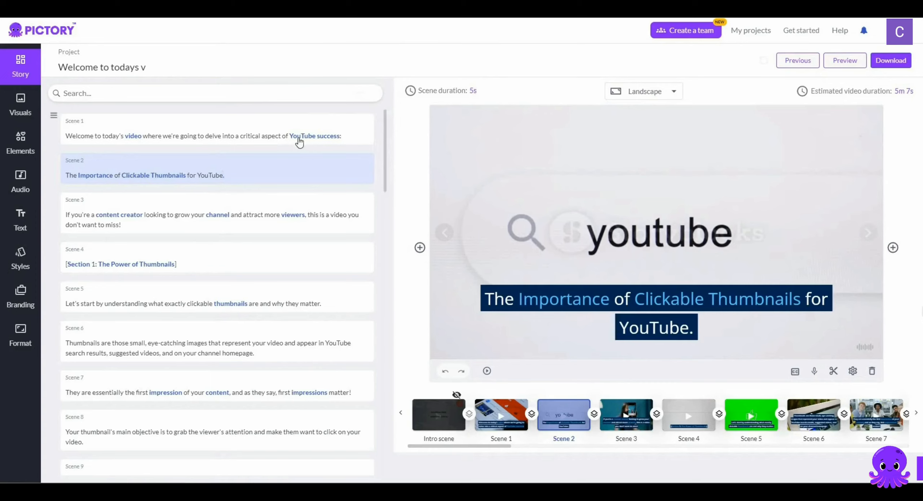
# Review the visuals of Scenes 1, 2 and 3 with the stock visuals library open
pyautogui.click(213, 136)
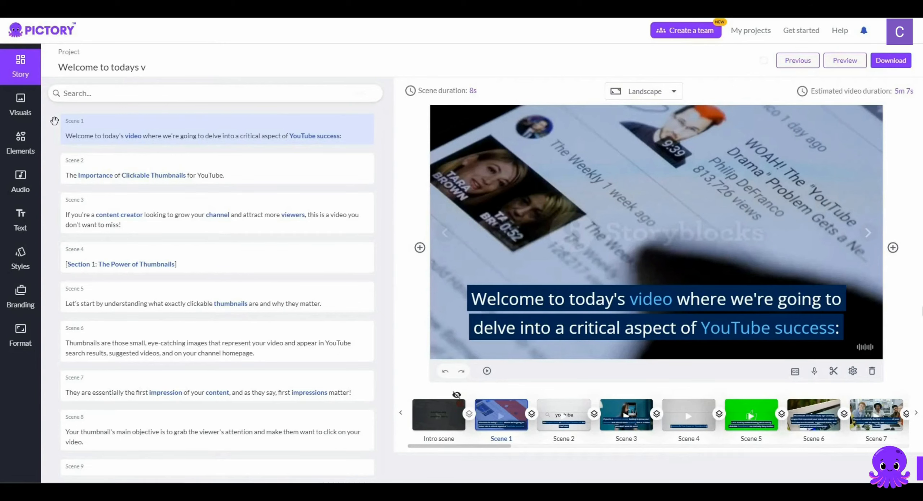
pyautogui.click(20, 105)
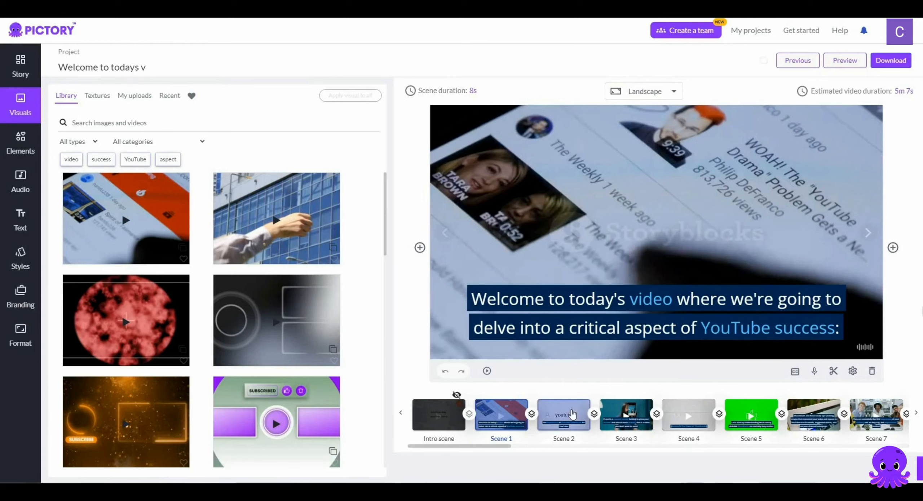
pyautogui.click(573, 414)
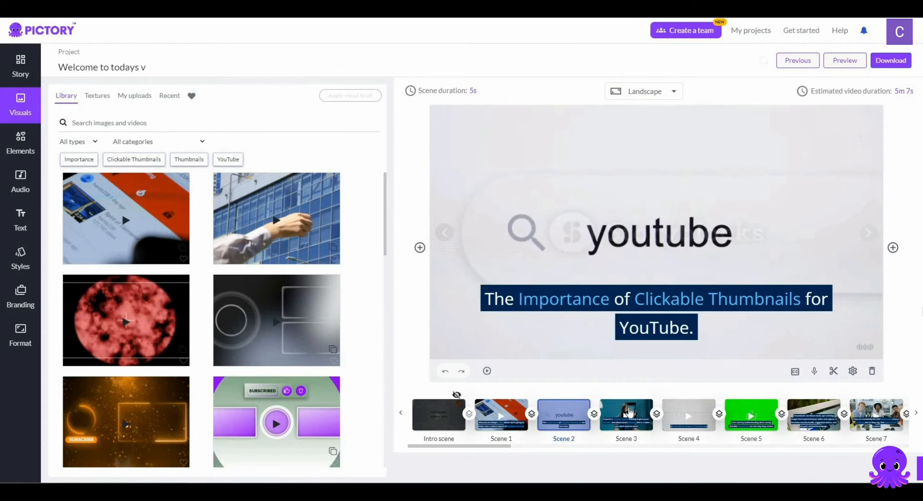
pyautogui.click(630, 412)
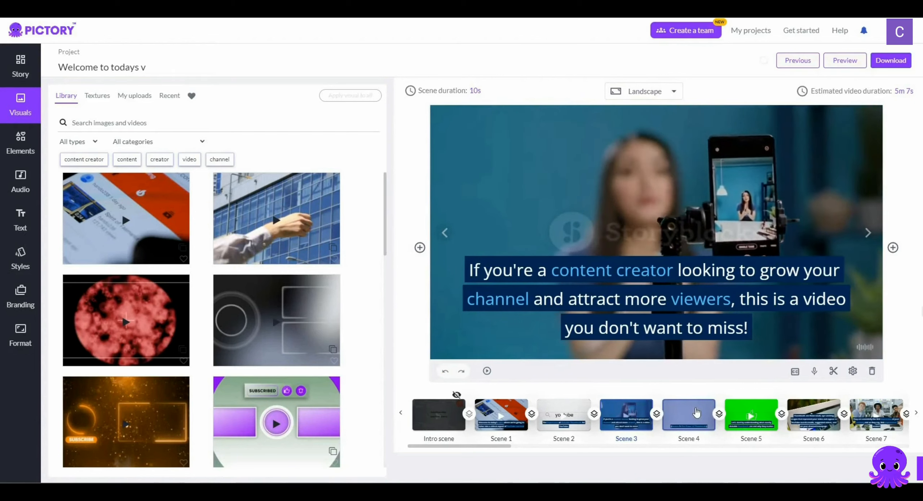
# Search the library for "youtube thumbnail" and replace Scene 4's visual with the 9-second clip of a man scrolling on a phone
pyautogui.click(697, 412)
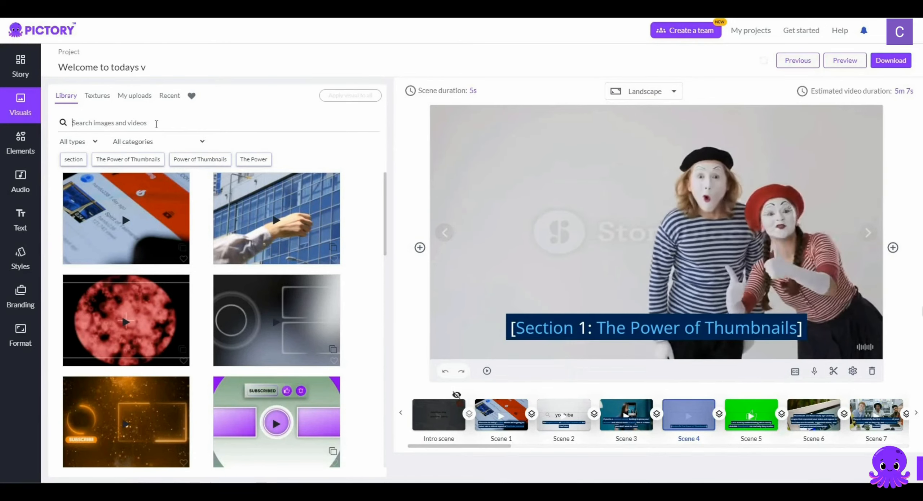
pyautogui.click(157, 124)
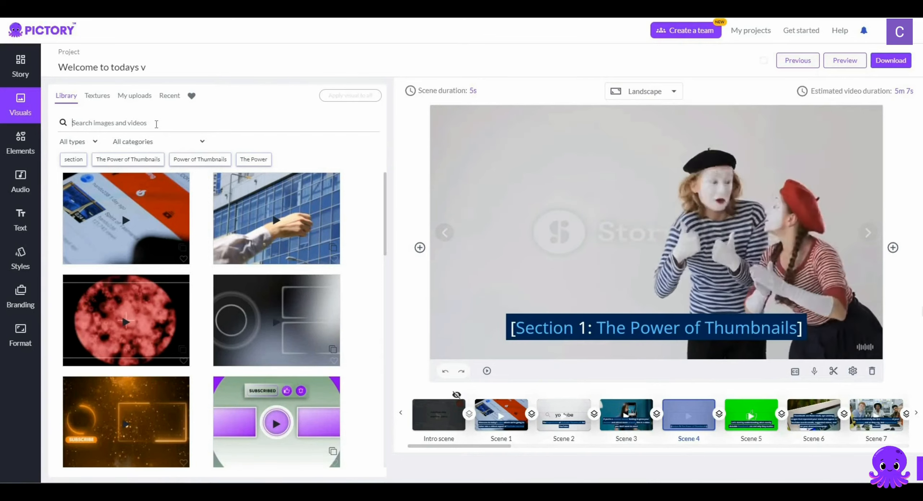
pyautogui.write('youtu')
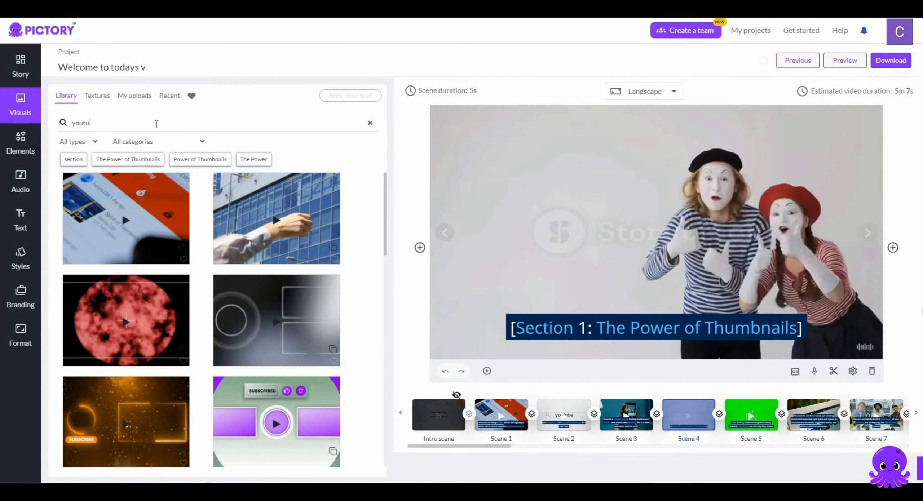
pyautogui.write('be thumbnail')
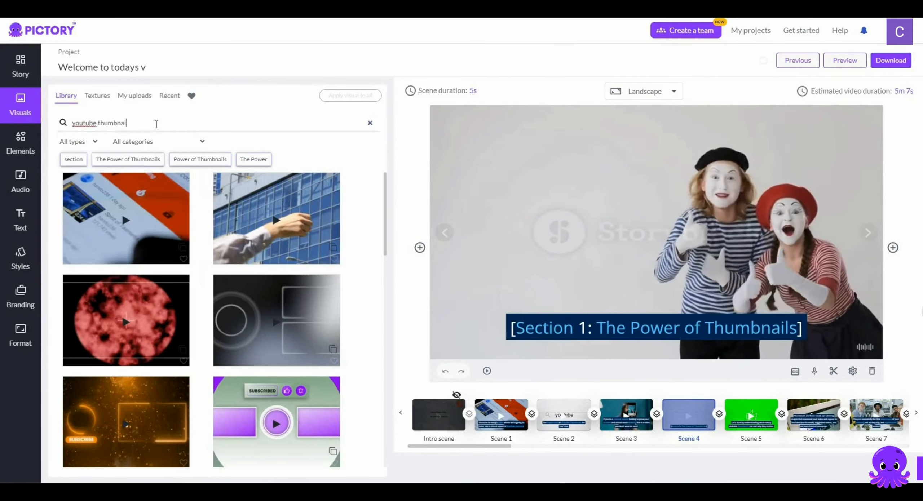
pyautogui.press('Return')
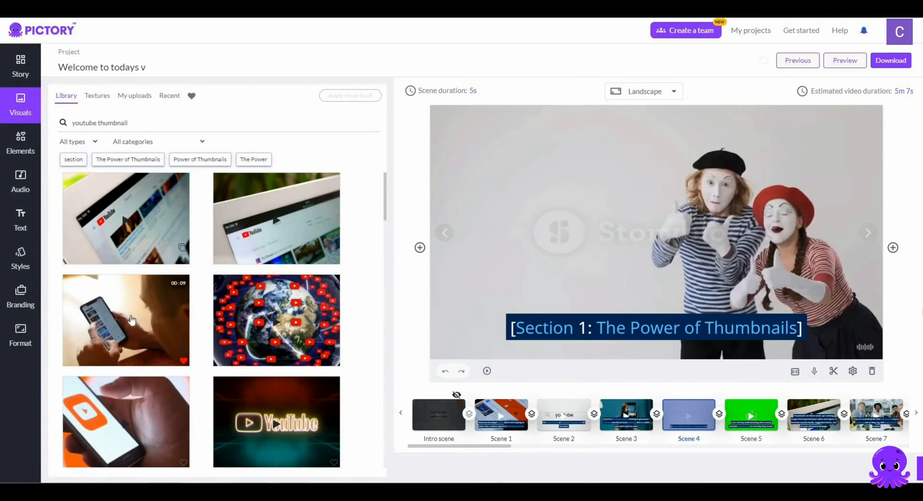
pyautogui.click(132, 320)
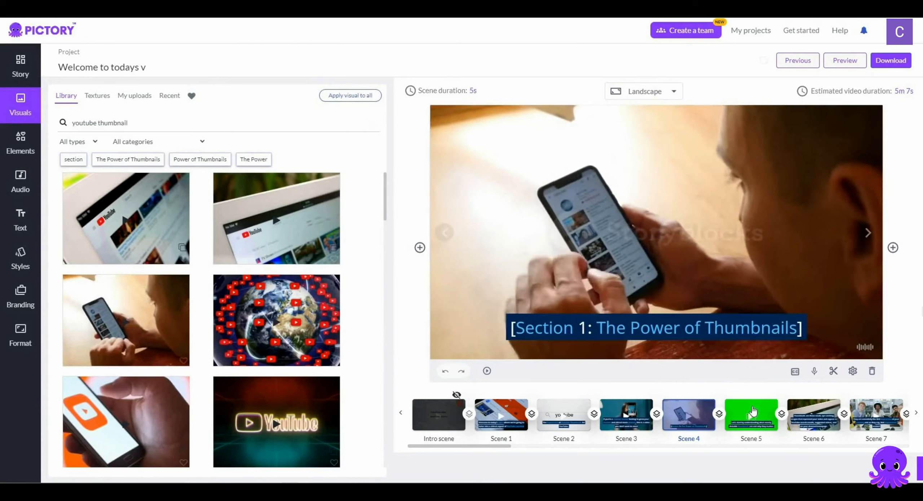
# Search the library for "click mouse" and replace Scene 5's green-screen visual with the 19-second clip of a hand on a white mouse
pyautogui.click(756, 411)
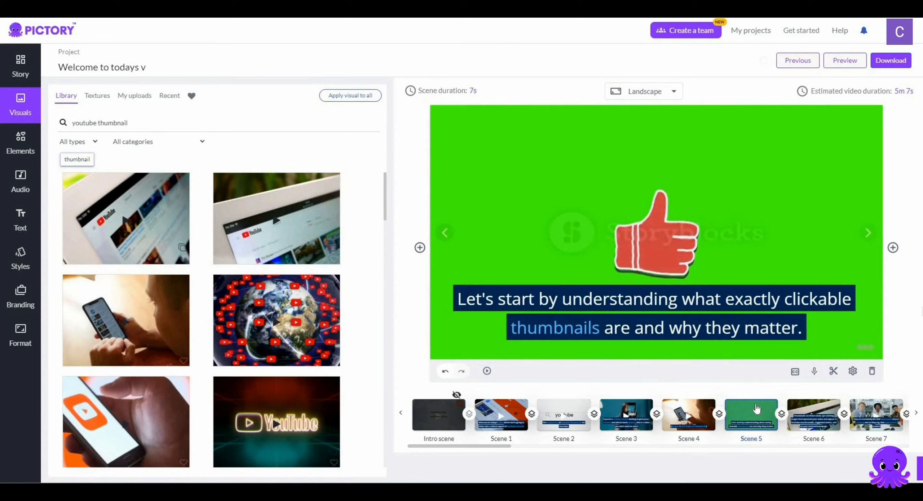
pyautogui.click(132, 126)
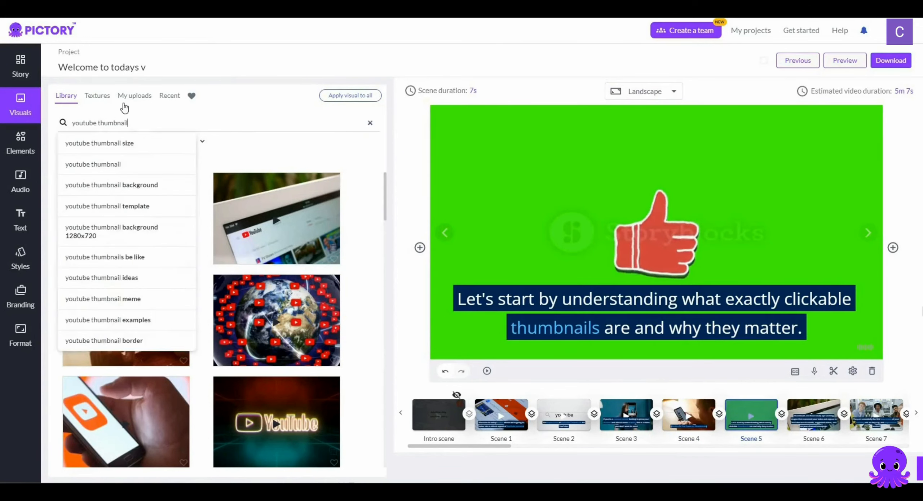
pyautogui.hotkey('ctrl', 'a')
pyautogui.write('d')
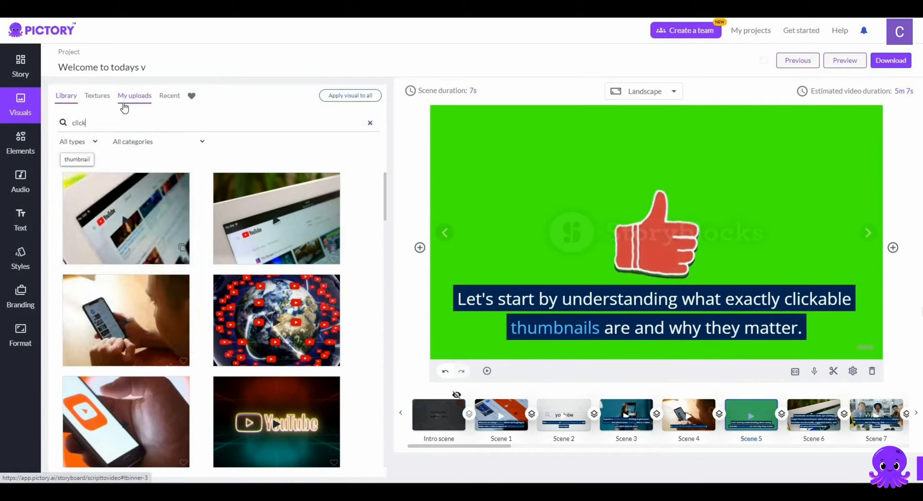
pyautogui.write('lick mouse')
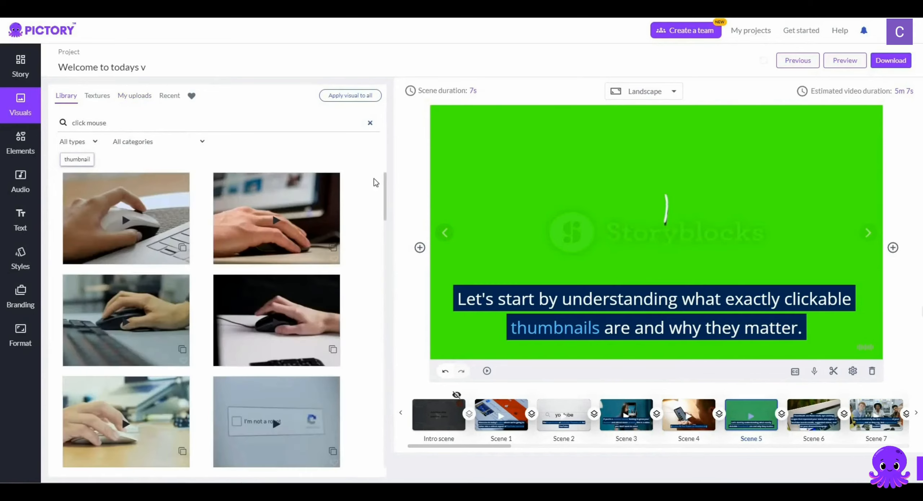
pyautogui.moveTo(148, 218)
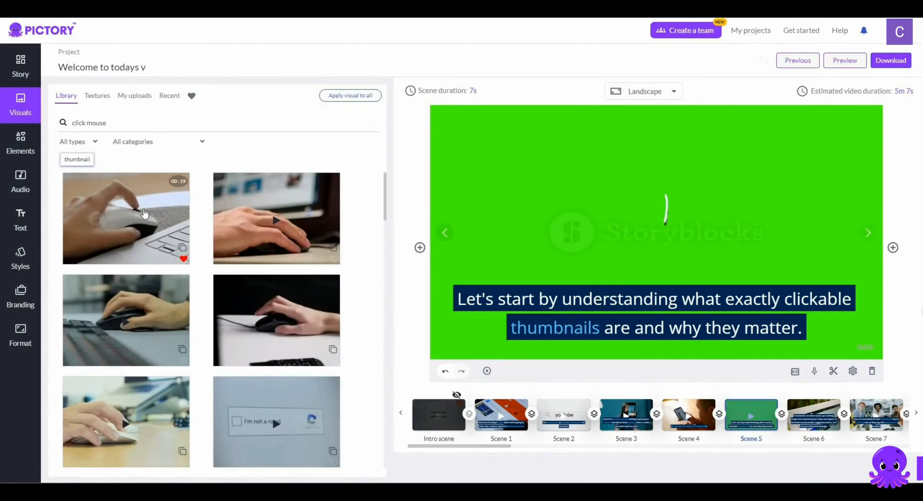
pyautogui.click(145, 213)
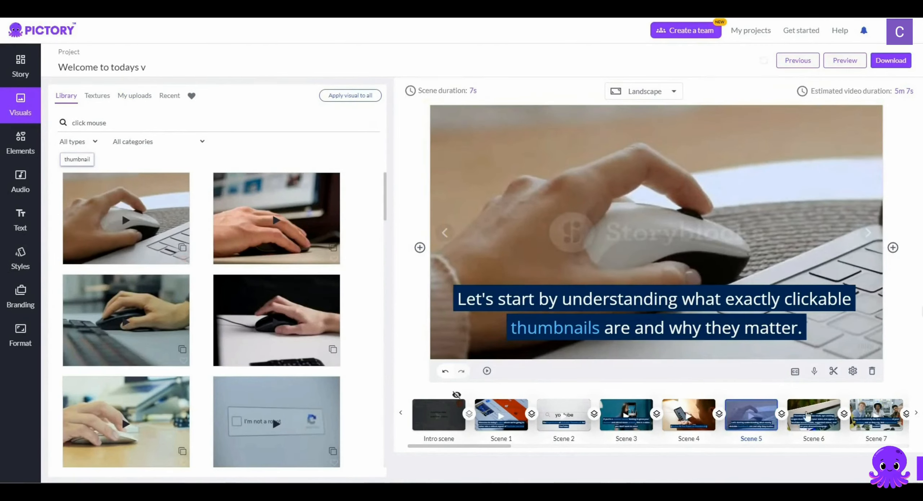
# Check Scenes 6 and 7, and replace Scene 8's visual with the 14-second "attention" clip of a woman at a laptop with a man behind her
pyautogui.click(814, 410)
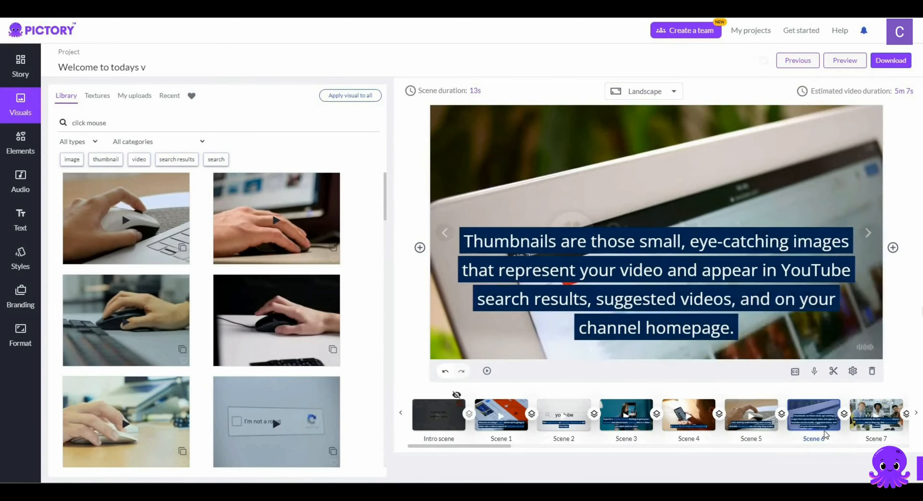
pyautogui.click(865, 412)
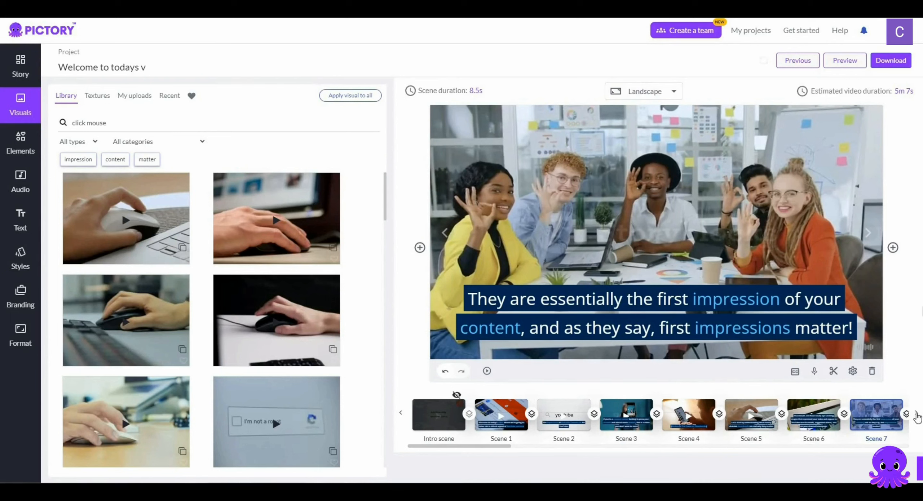
pyautogui.click(916, 414)
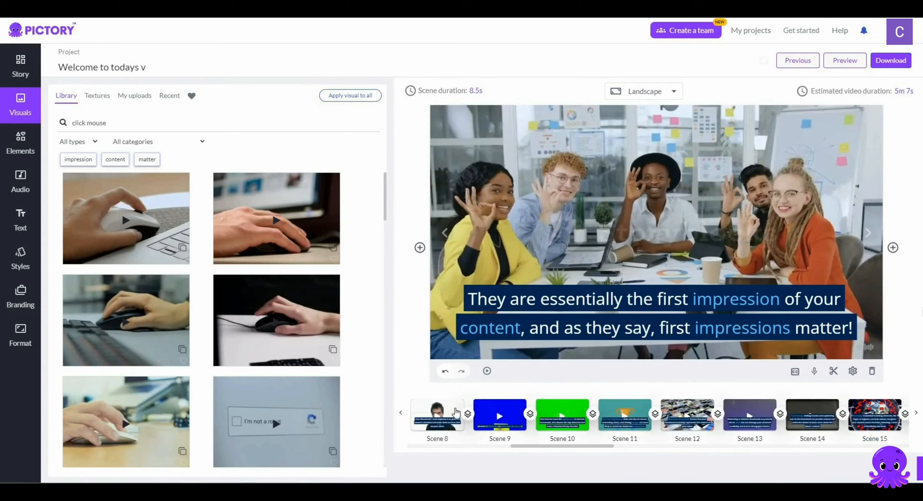
pyautogui.click(455, 412)
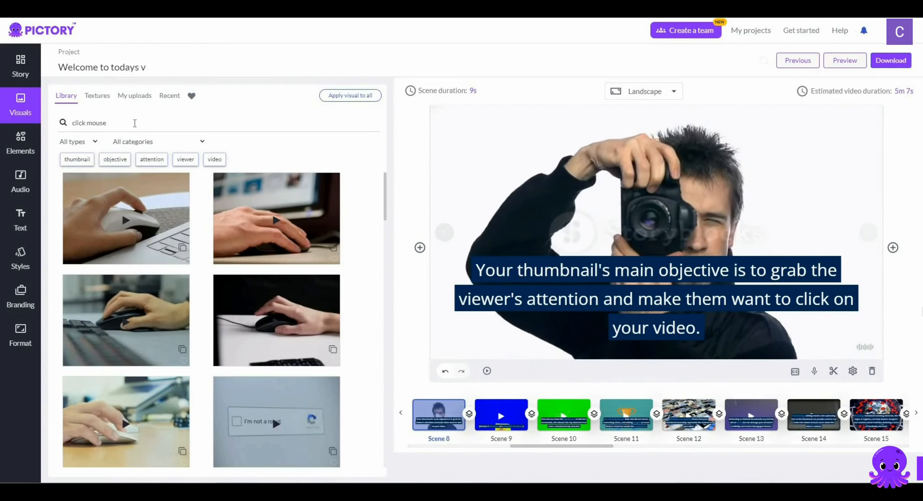
pyautogui.click(129, 118)
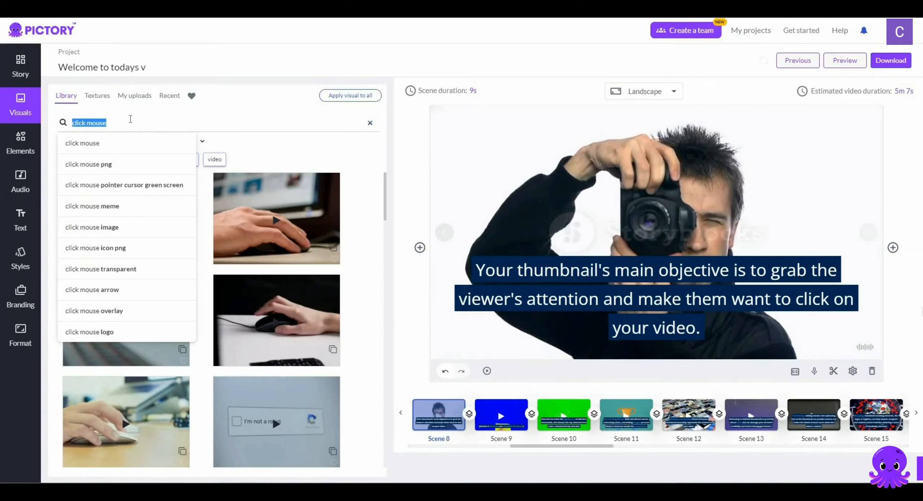
pyautogui.write('attention')
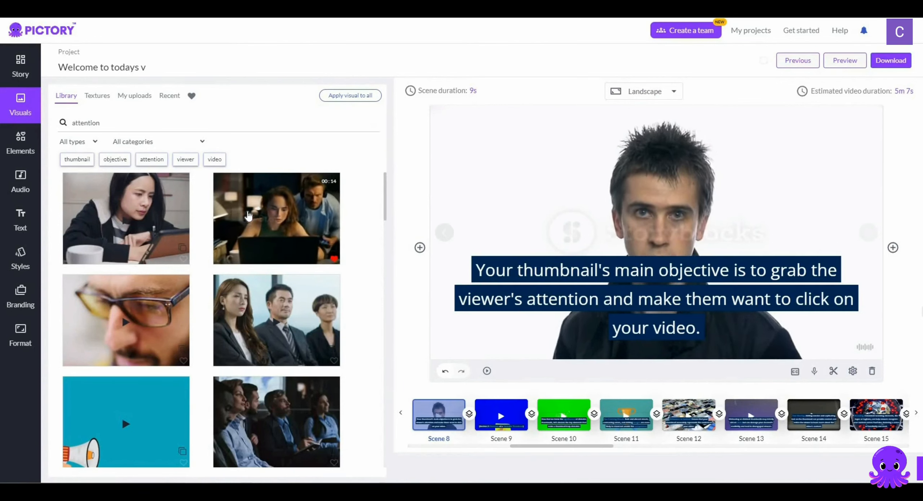
pyautogui.click(248, 216)
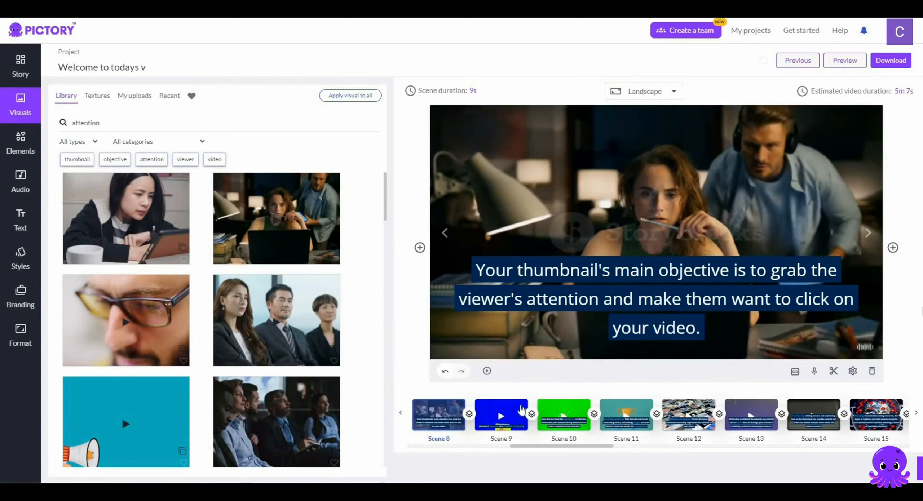
# Search the library for "youtube thumnail" and replace Scene 9's visual with the 12-second clip of hands scrolling a white phone
pyautogui.click(522, 410)
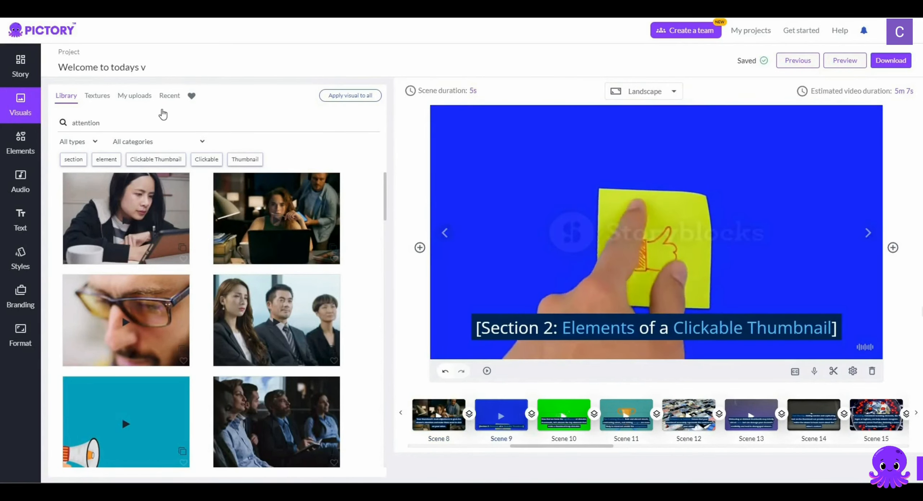
pyautogui.click(158, 122)
pyautogui.doubleClick(157, 123)
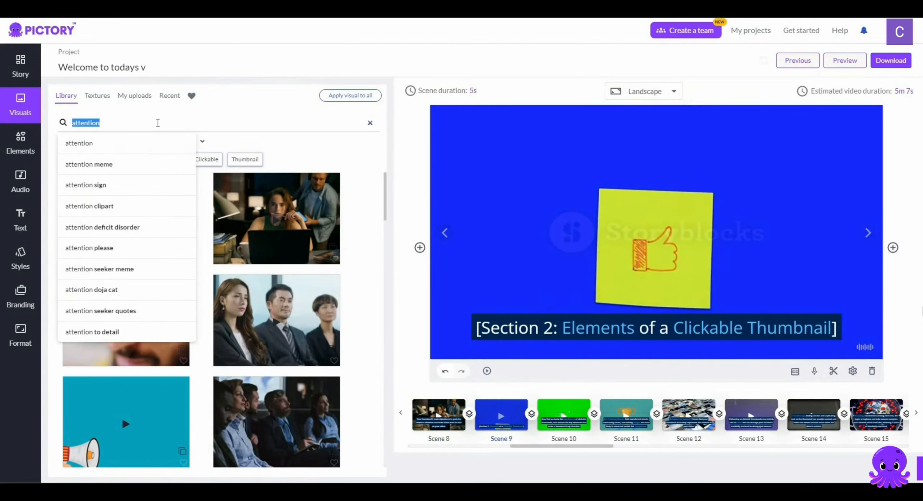
pyautogui.write('youtube thumnail')
pyautogui.press('Return')
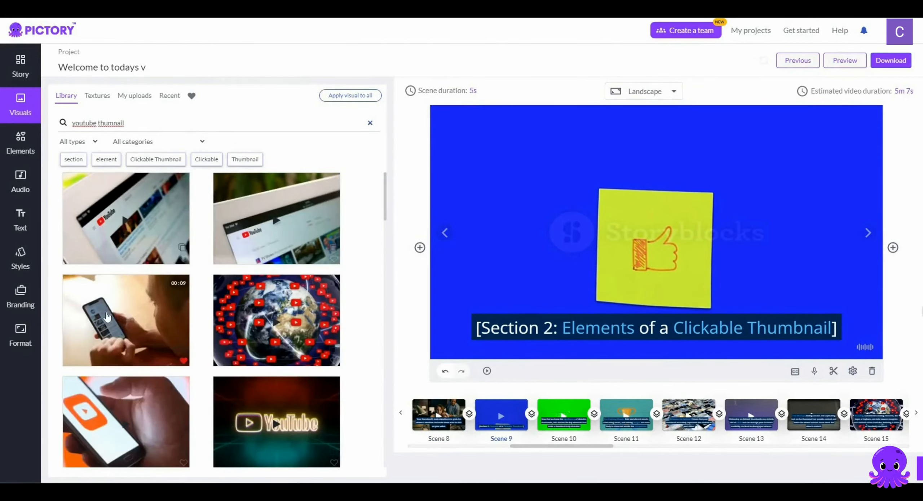
pyautogui.scroll(-2, 118, 261)
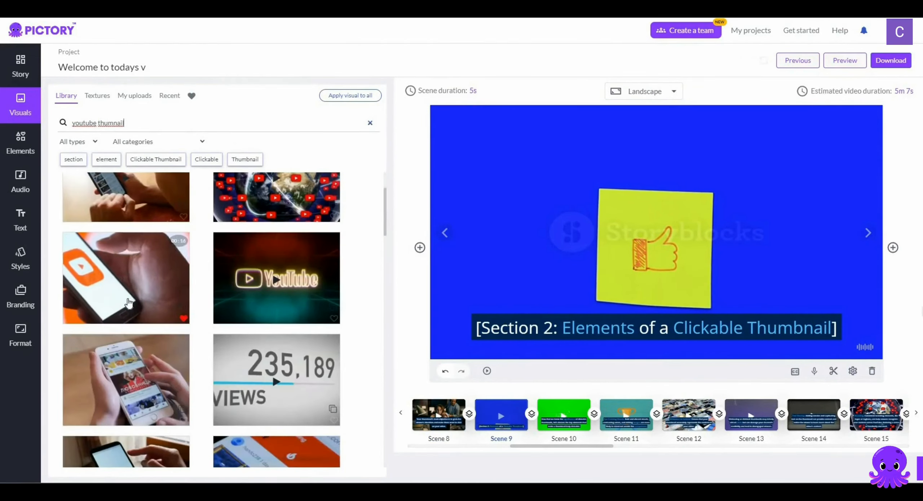
pyautogui.scroll(-1, 123, 288)
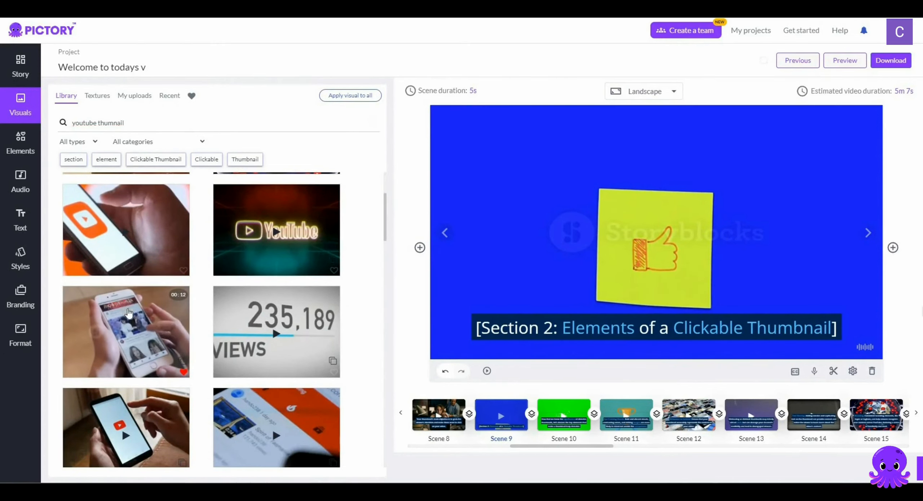
pyautogui.click(128, 317)
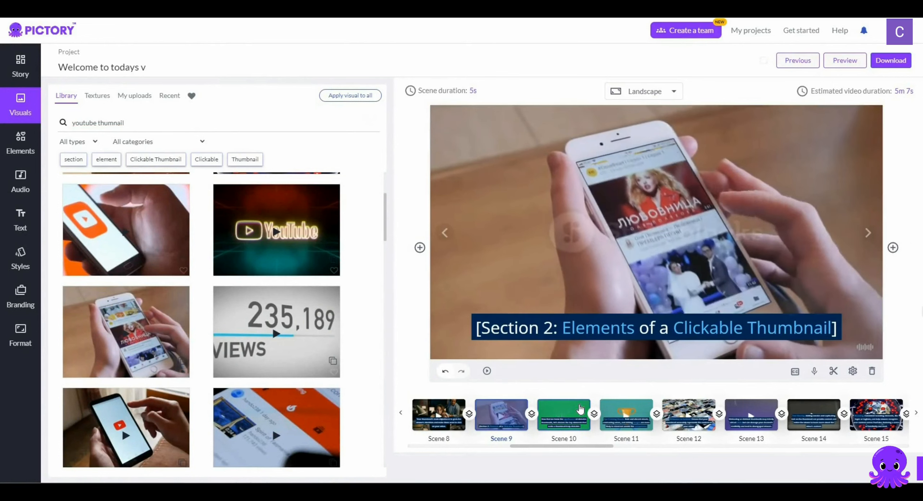
# Compare Scenes 9 and 10, and replace Scene 10's green-screen visual with the same white-phone clip used in Scene 9
pyautogui.click(579, 409)
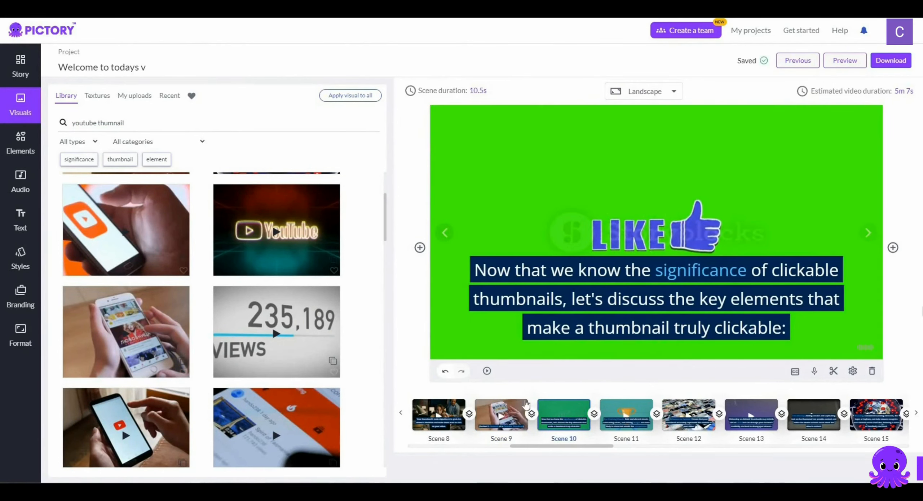
pyautogui.click(512, 406)
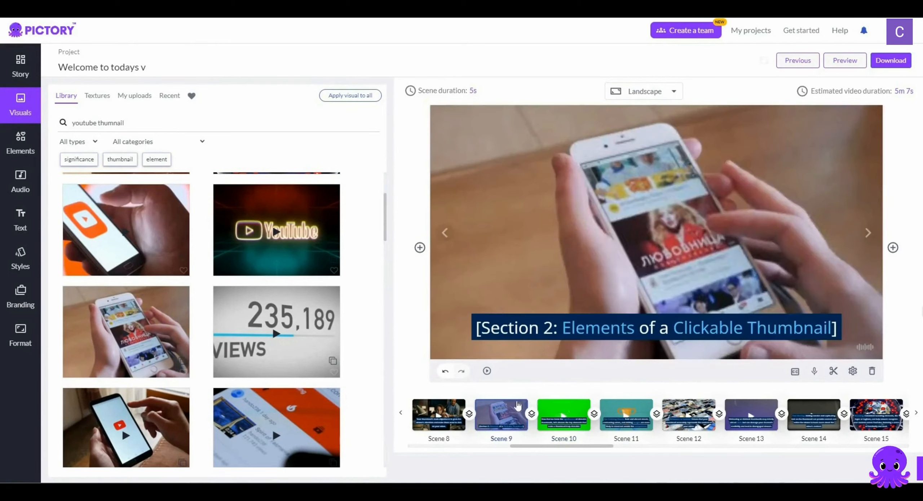
pyautogui.click(578, 415)
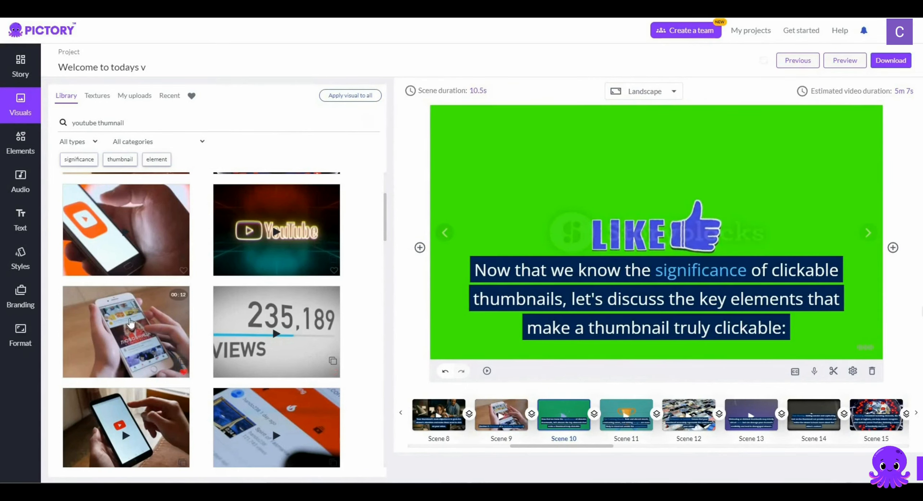
pyautogui.click(131, 323)
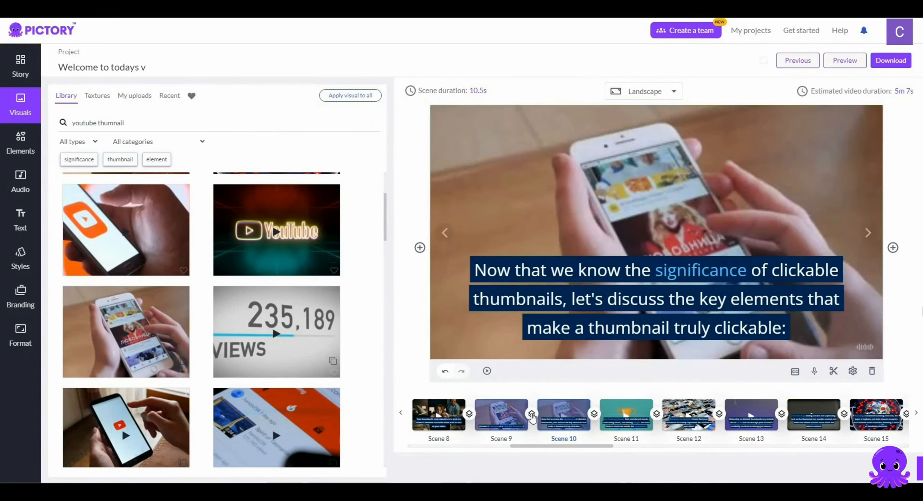
# Search the library for "eye catching visual" for Scene 11 and look through the clips offered
pyautogui.click(626, 411)
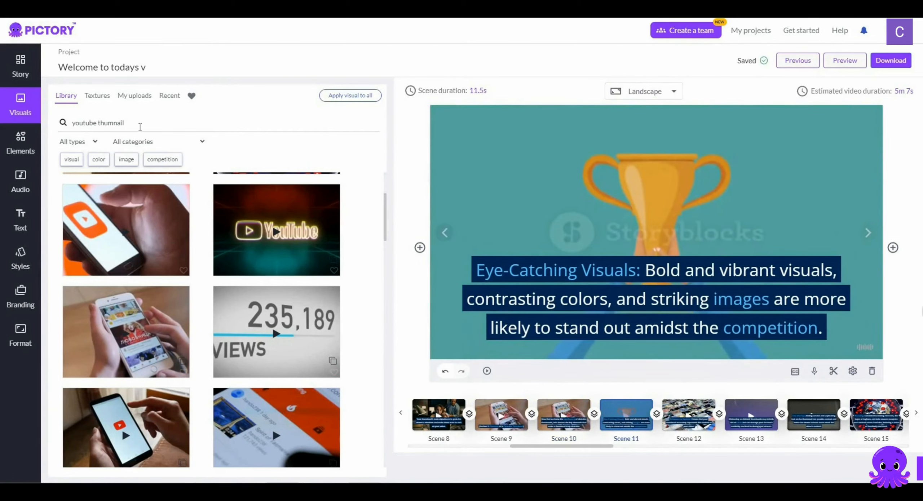
pyautogui.doubleClick(82, 123)
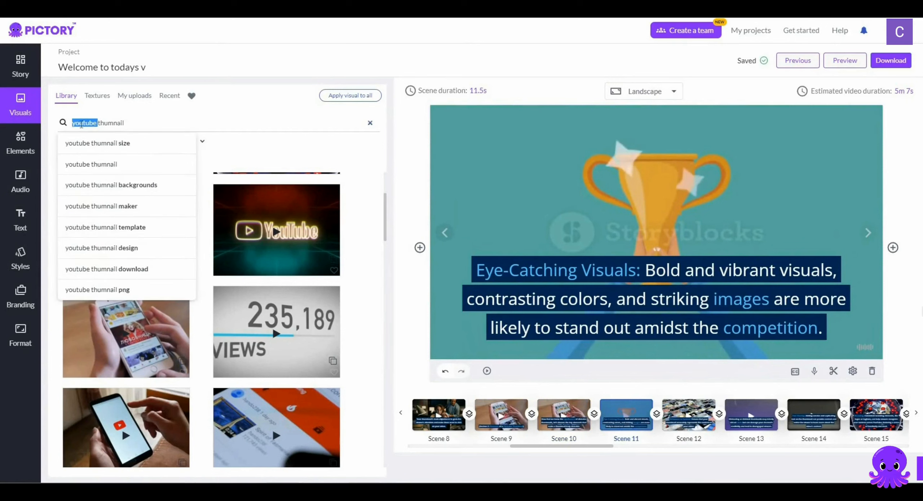
pyautogui.write('eye catchin')
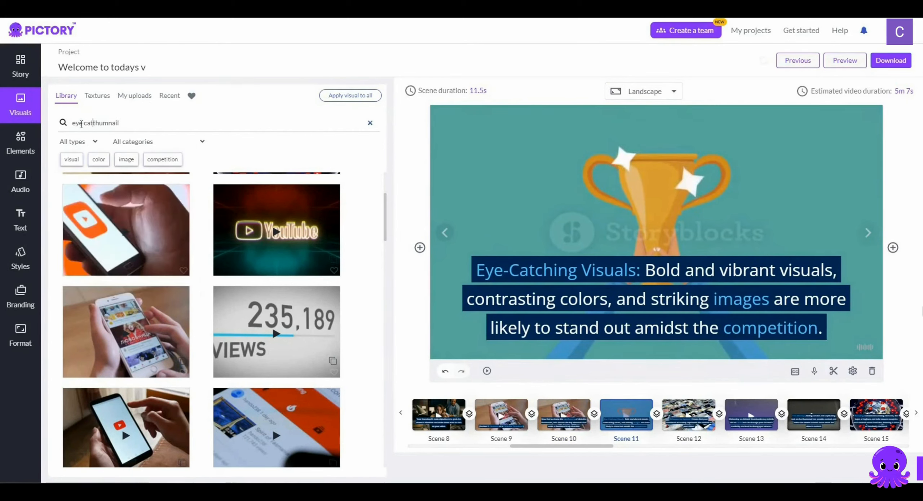
pyautogui.write('g visual')
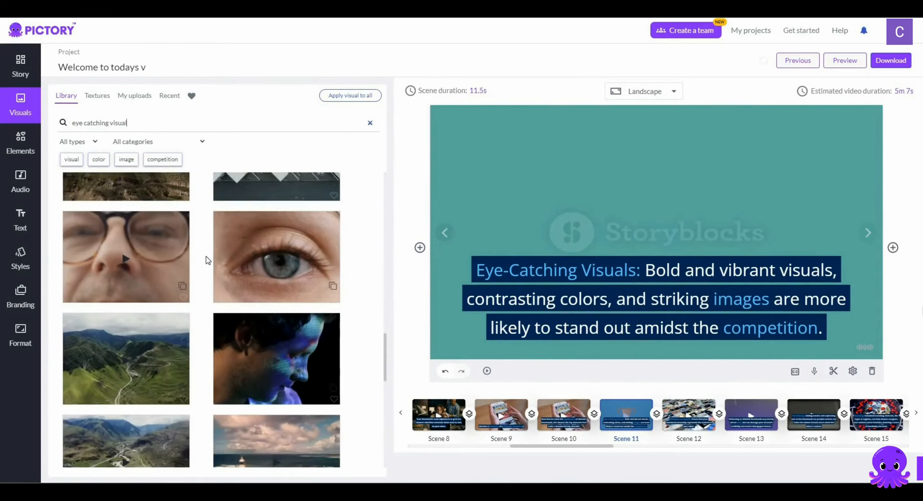
pyautogui.scroll(-8, 206, 257)
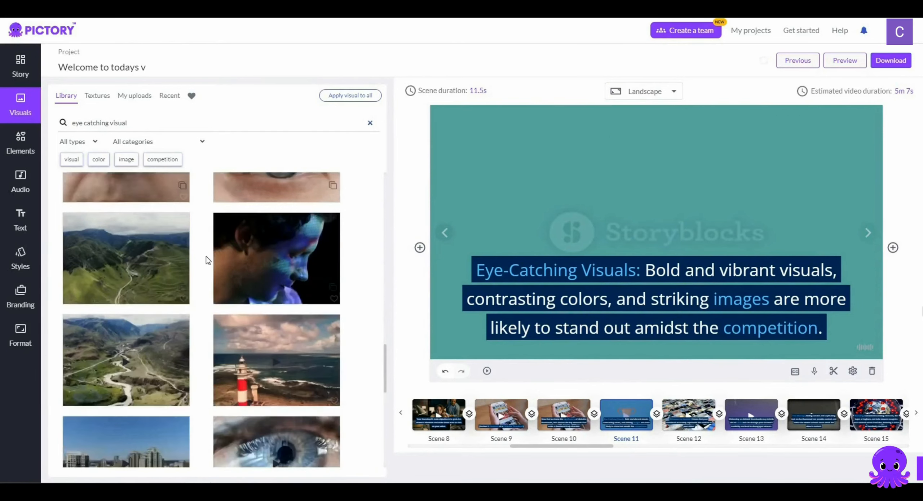
pyautogui.scroll(10, 206, 257)
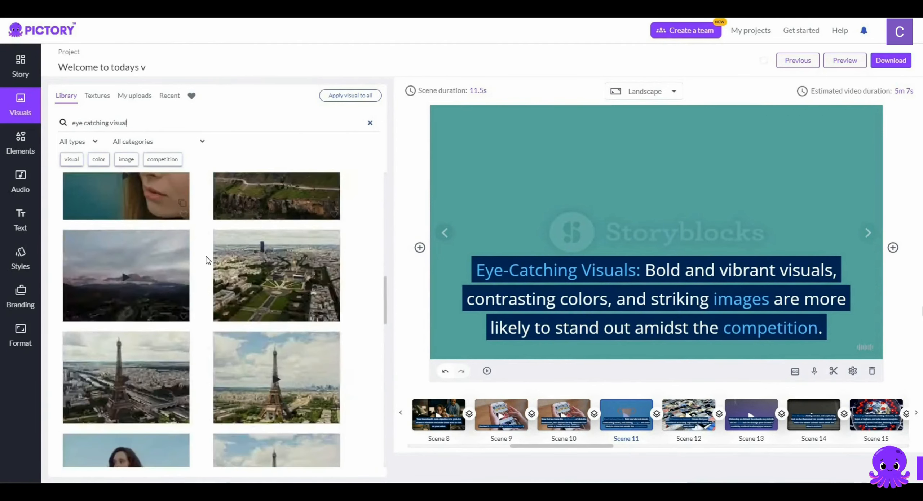
# Search the library for "eye catching computer" and replace Scene 11's trophy visual with the 23-second clip of a man in glasses
pyautogui.doubleClick(150, 123)
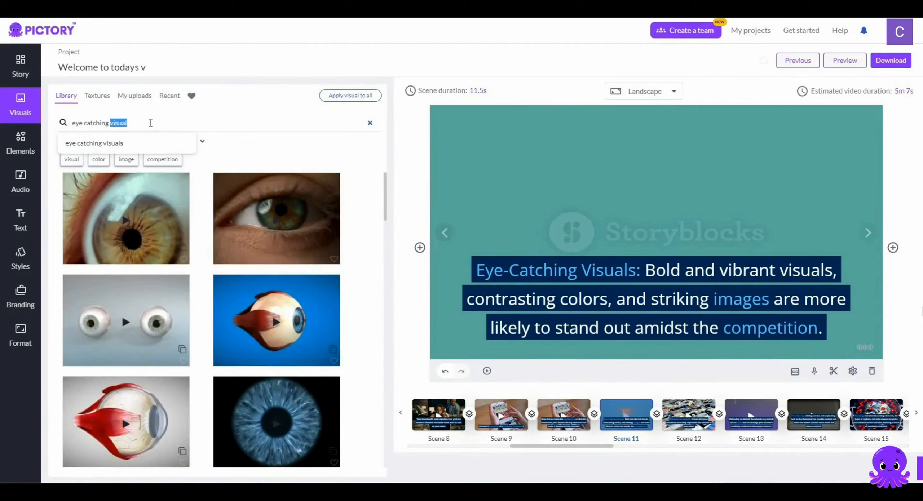
pyautogui.write('computer')
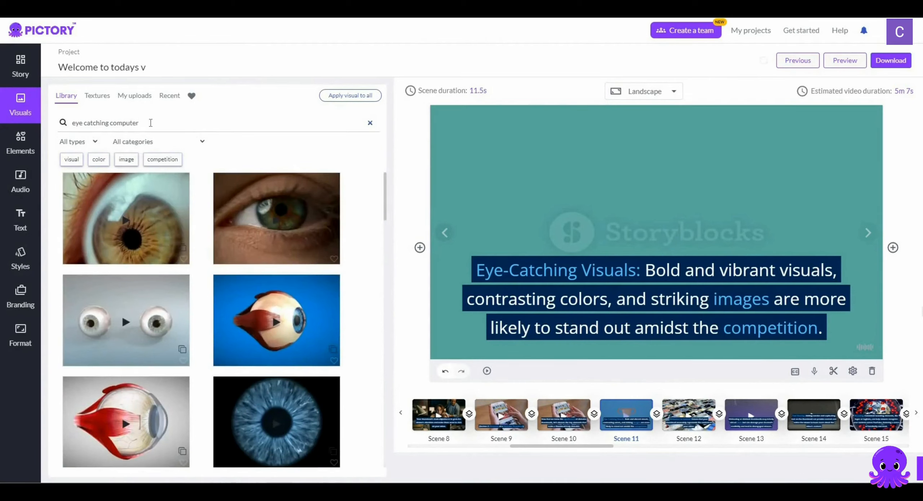
pyautogui.press('Return')
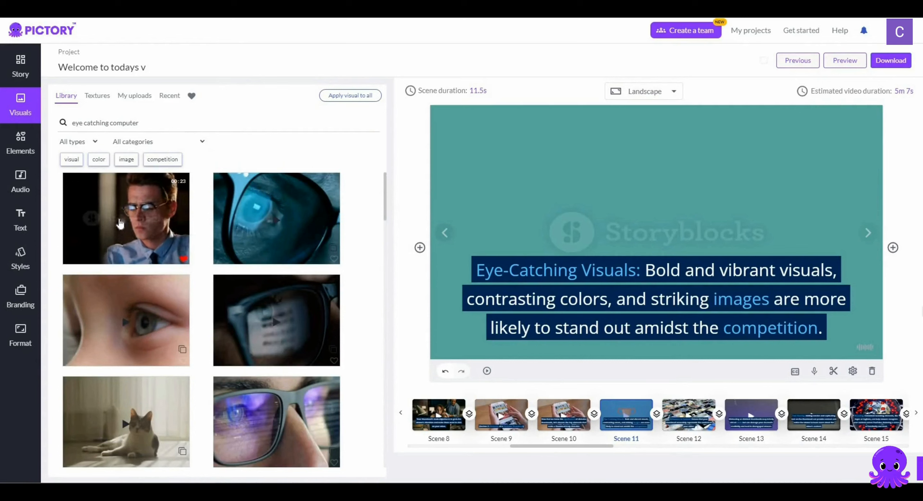
pyautogui.click(121, 223)
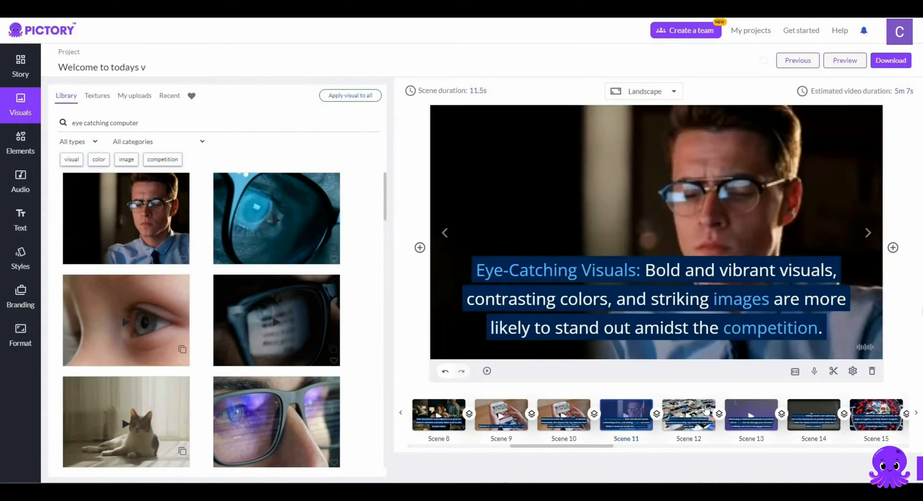
# Search the library for "youtube video" and replace Scene 12's visual with the 12-second clip of hands scrolling a phone beside white-socked feet
pyautogui.click(706, 410)
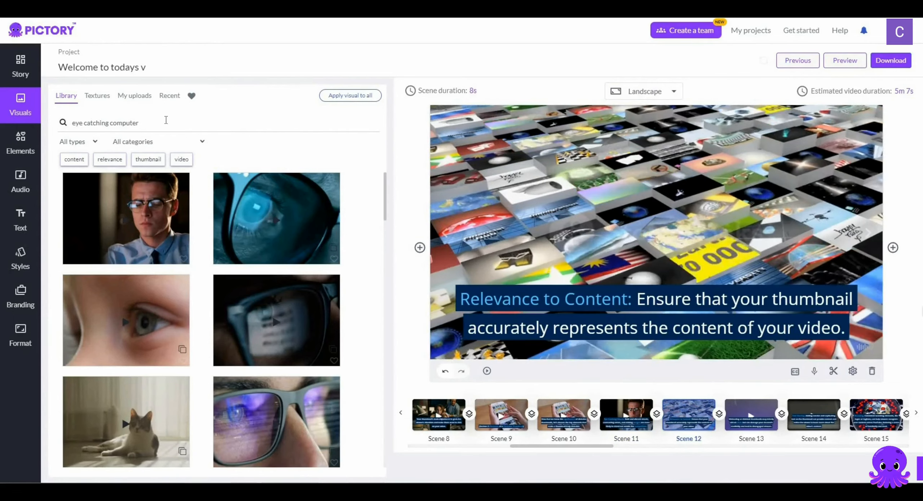
pyautogui.tripleClick(149, 122)
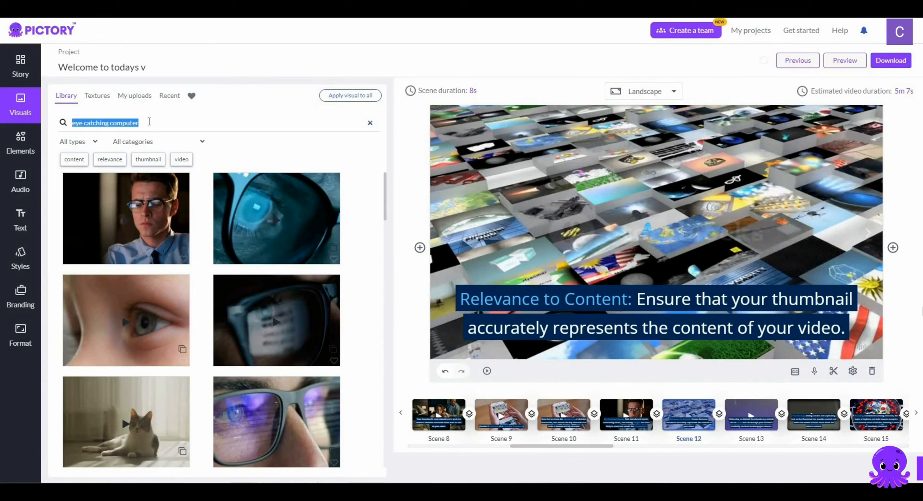
pyautogui.write('yout')
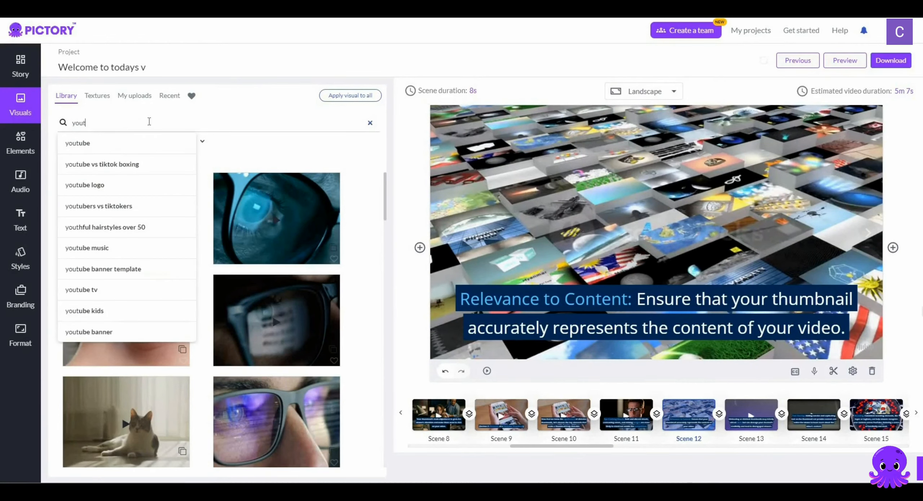
pyautogui.write('ube vid')
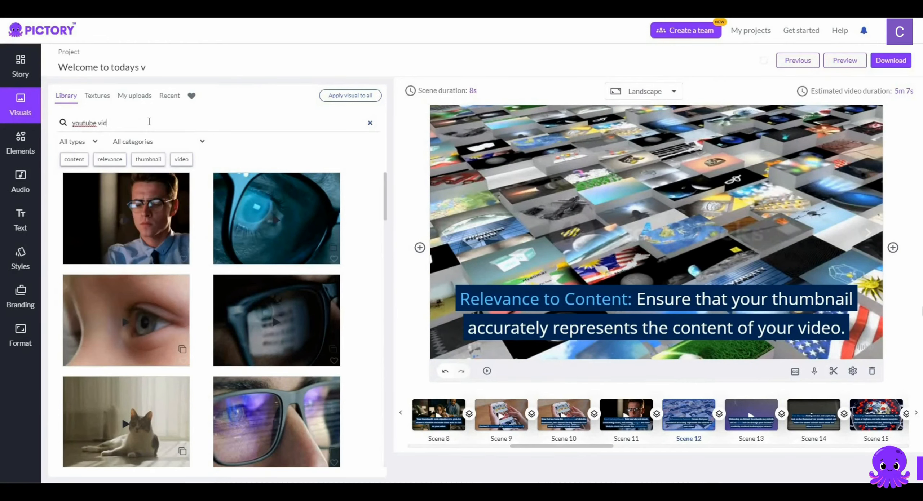
pyautogui.write('eo')
pyautogui.press('Return')
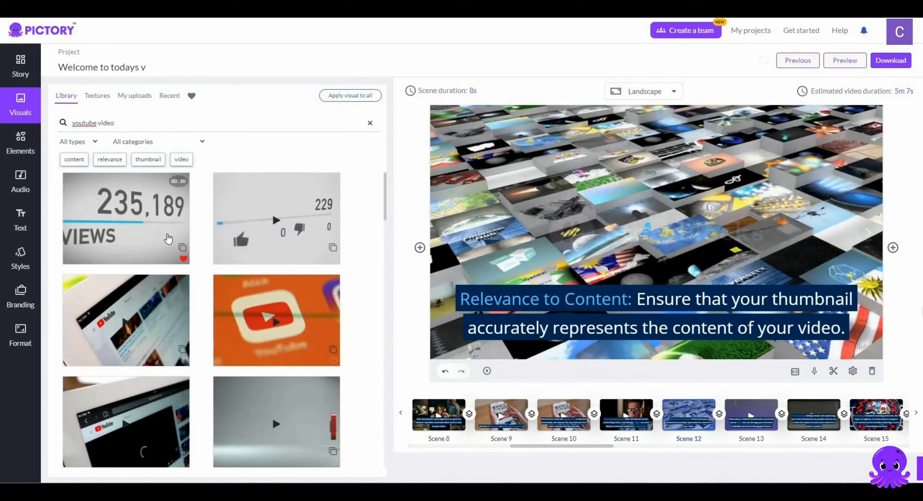
pyautogui.scroll(-7, 169, 239)
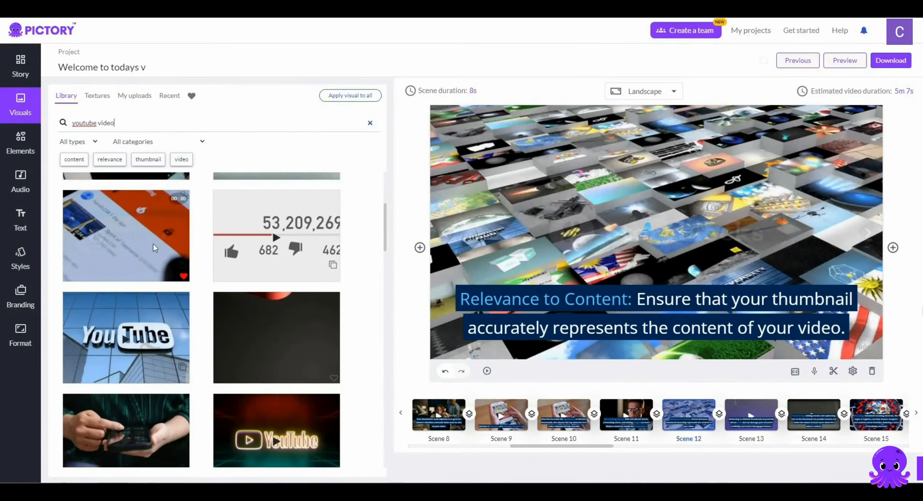
pyautogui.scroll(-3, 155, 249)
pyautogui.scroll(-6, 155, 247)
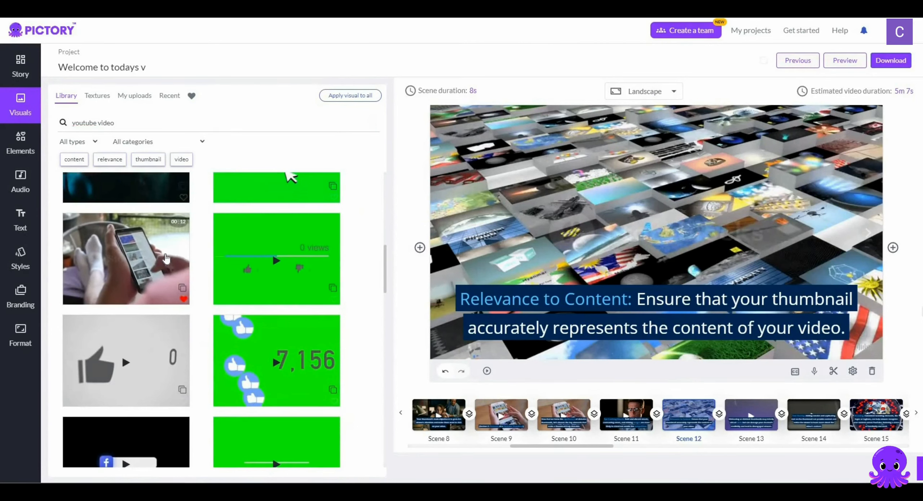
pyautogui.click(167, 248)
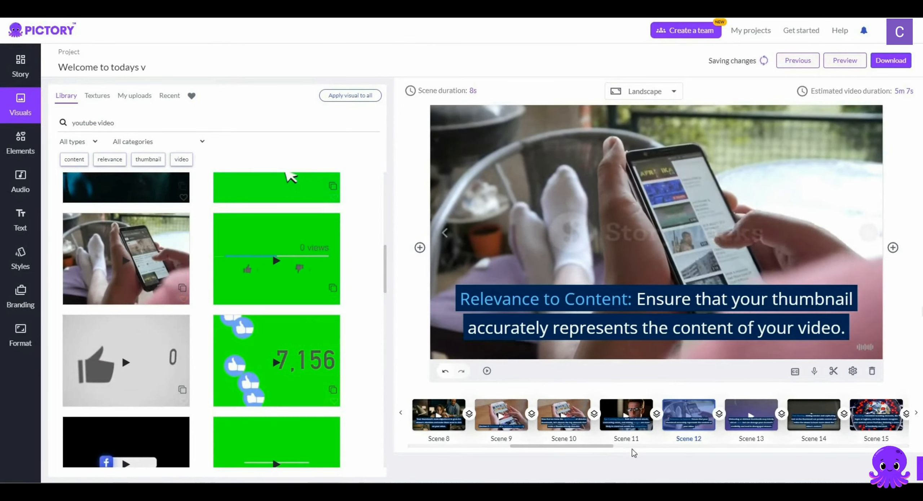
# Look over the visuals of the remaining scenes, checking Scene 22 and Scene 25
pyautogui.hscroll(1, 670, 448)
pyautogui.hscroll(9, 674, 456)
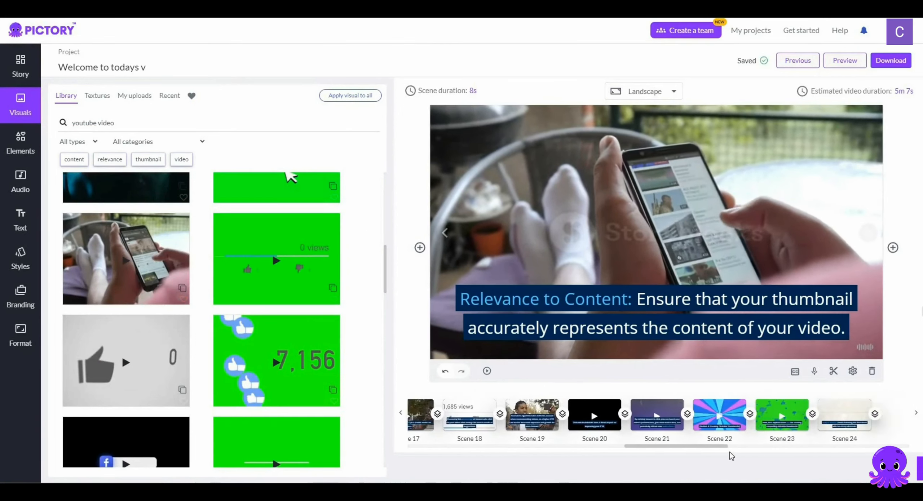
pyautogui.click(502, 413)
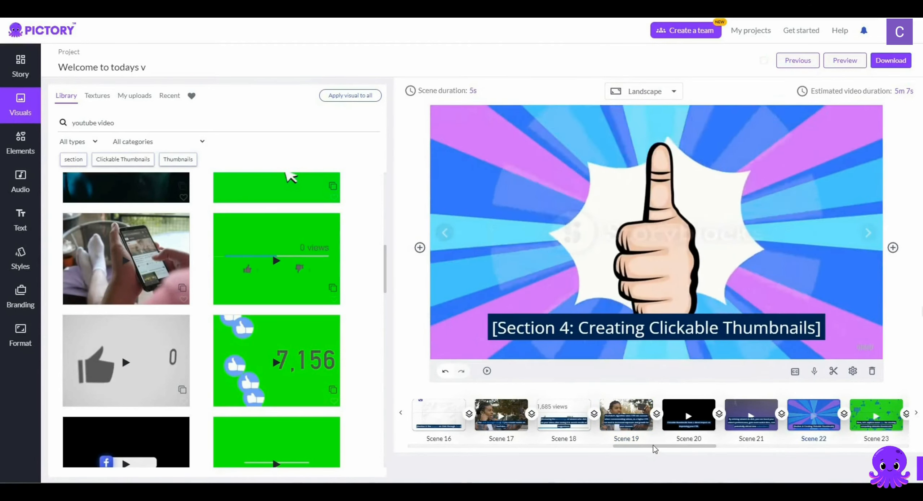
pyautogui.moveTo(679, 447); pyautogui.dragTo(747, 449)
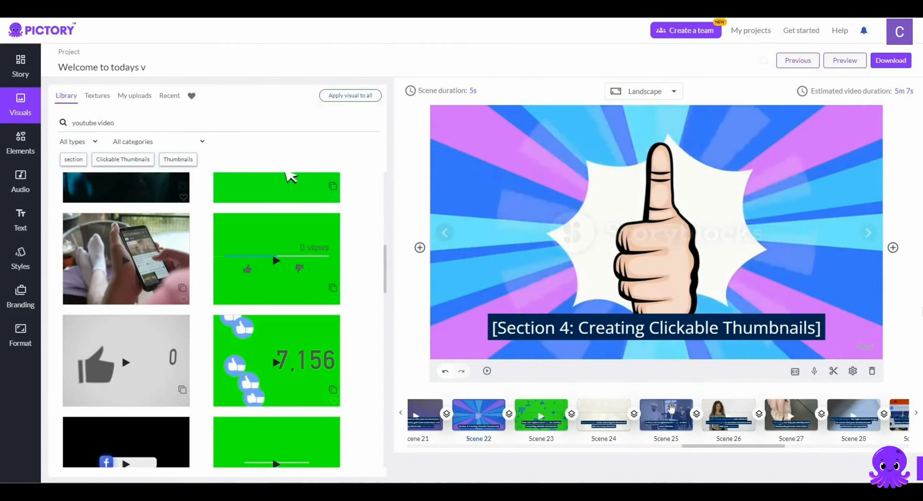
pyautogui.click(670, 407)
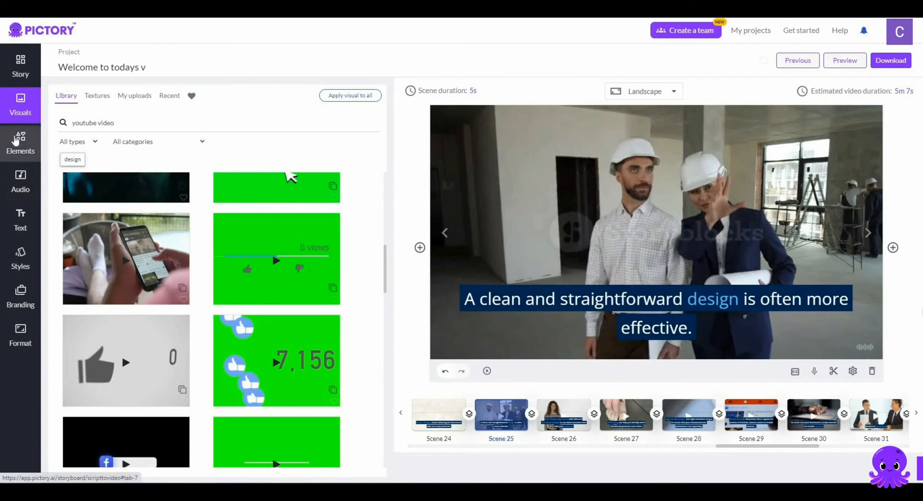
# Try the waving white seal "HI" sticker on Scene 25, shift it slightly over the man, and delete it
pyautogui.click(17, 140)
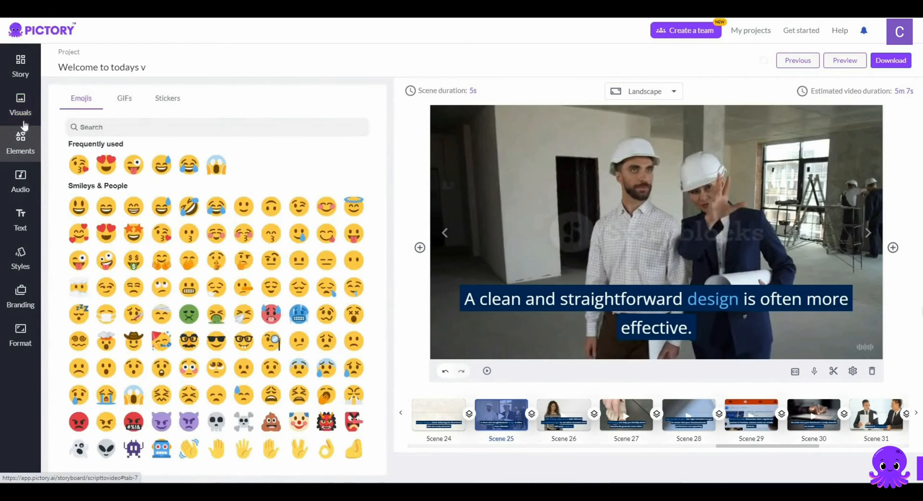
pyautogui.click(123, 98)
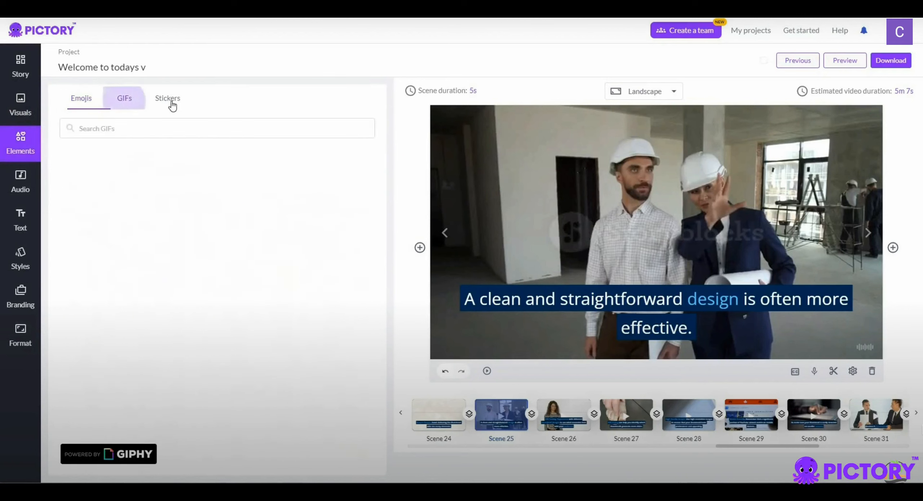
pyautogui.click(173, 106)
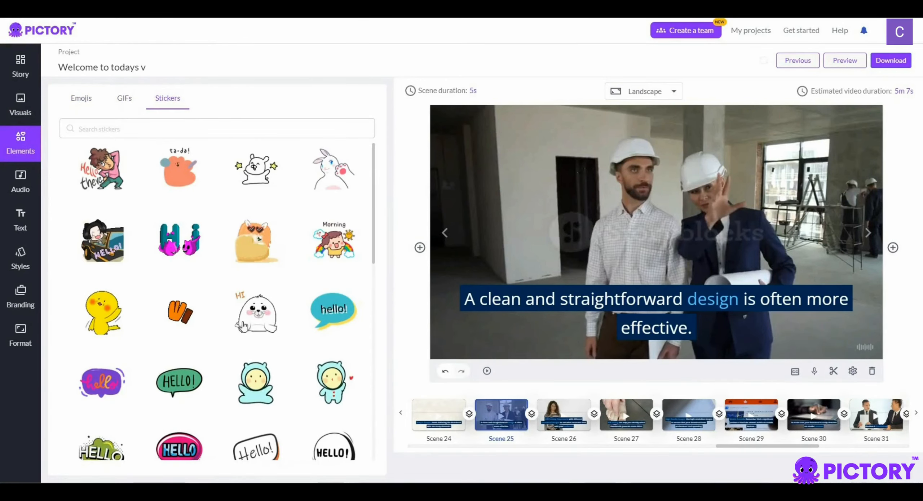
pyautogui.click(256, 312)
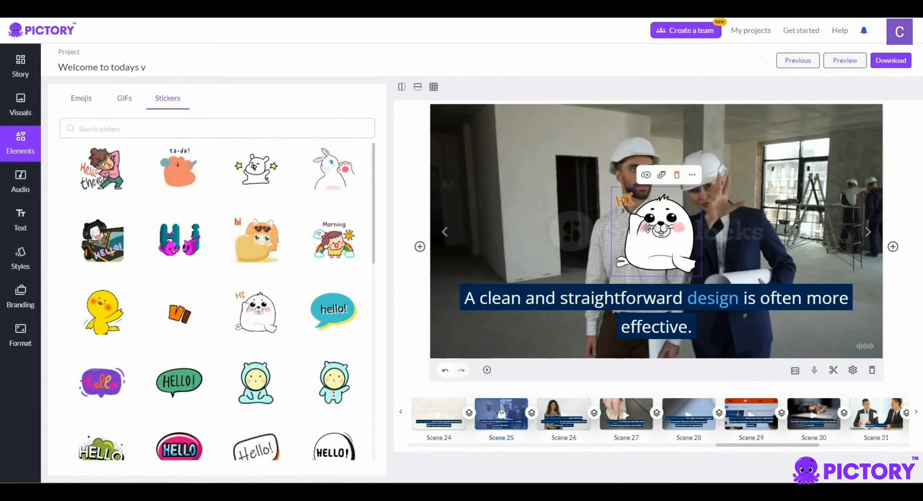
pyautogui.moveTo(690, 191); pyautogui.dragTo(681, 172)
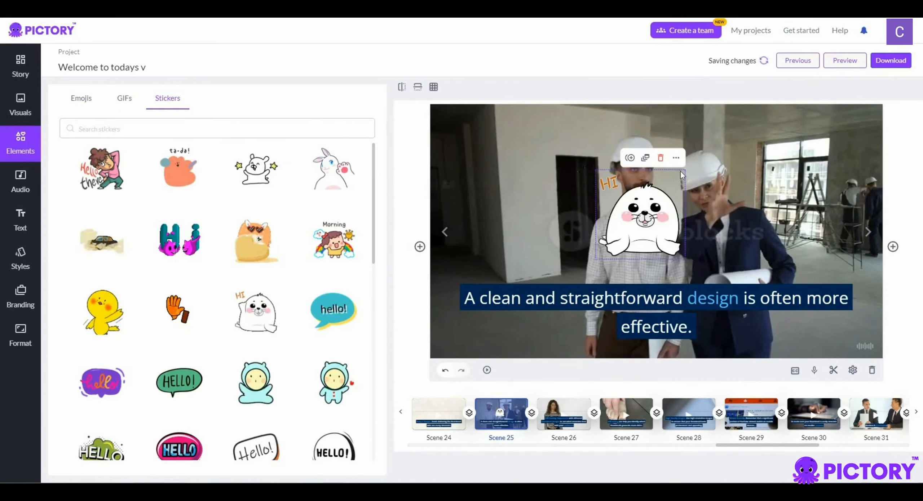
pyautogui.click(660, 158)
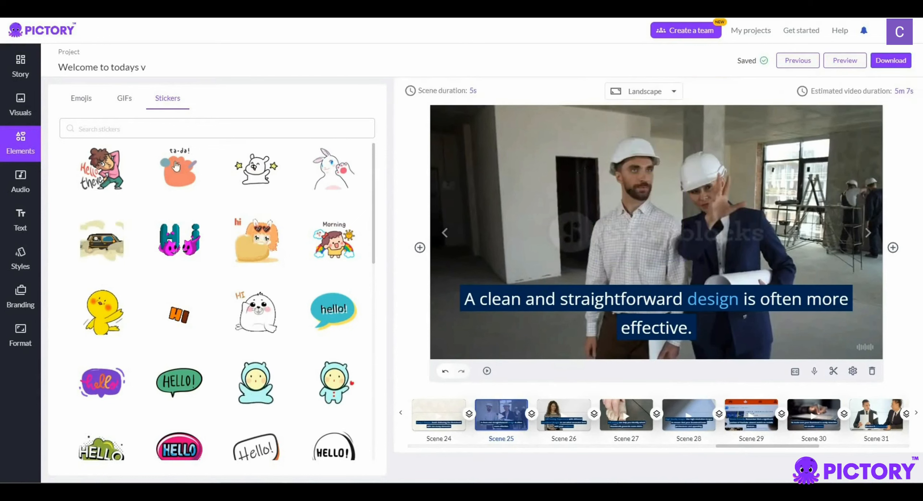
# Remove the applied background music track "Prepare For Battle" from the video
pyautogui.click(20, 184)
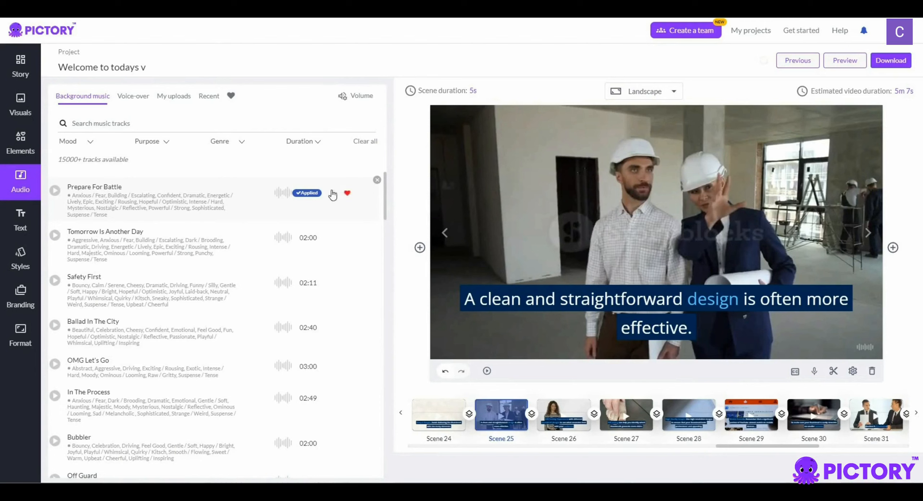
pyautogui.click(377, 180)
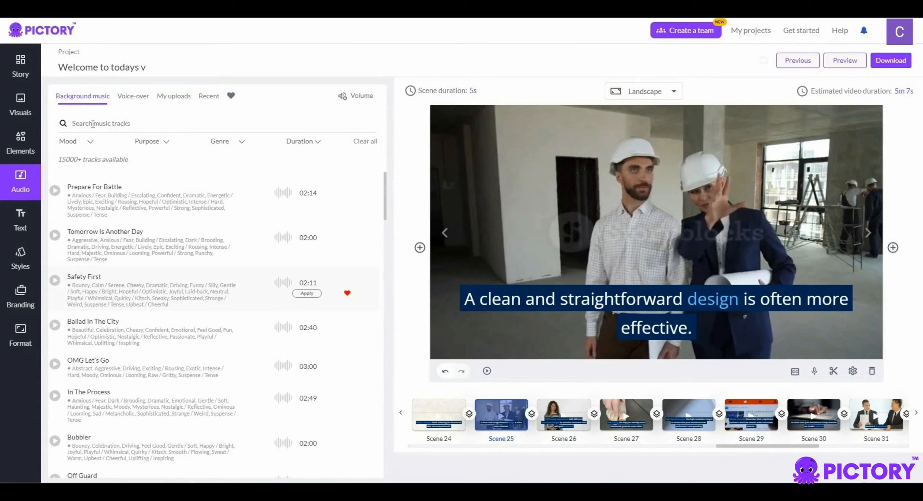
# Examine the available English AI voice-over voices and the previously uploaded voice-over recordings
pyautogui.click(138, 98)
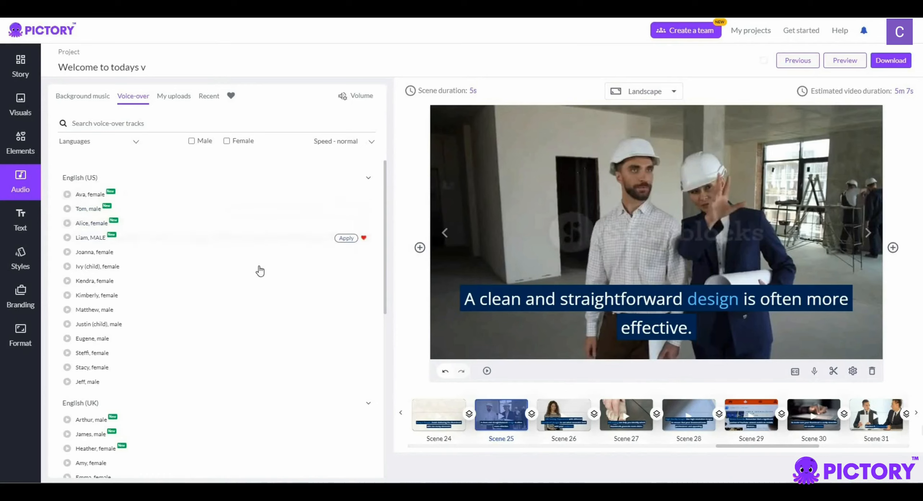
pyautogui.scroll(-6, 231, 267)
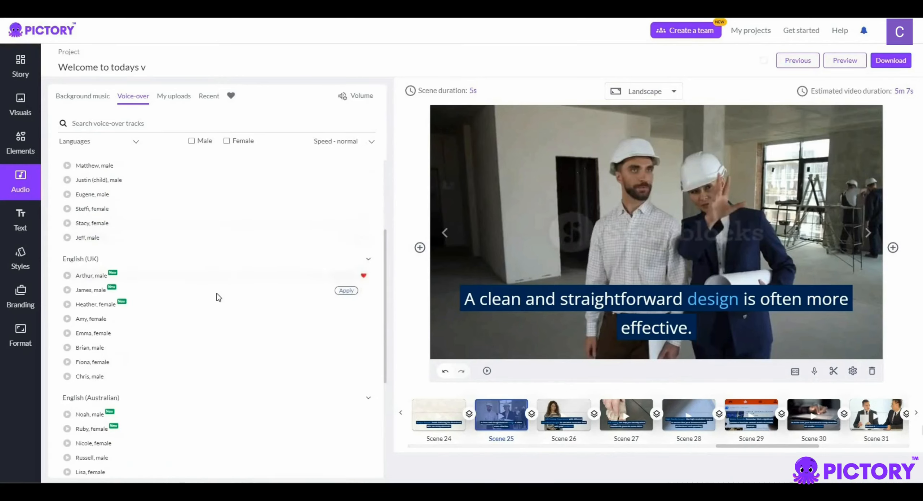
pyautogui.scroll(-3, 209, 292)
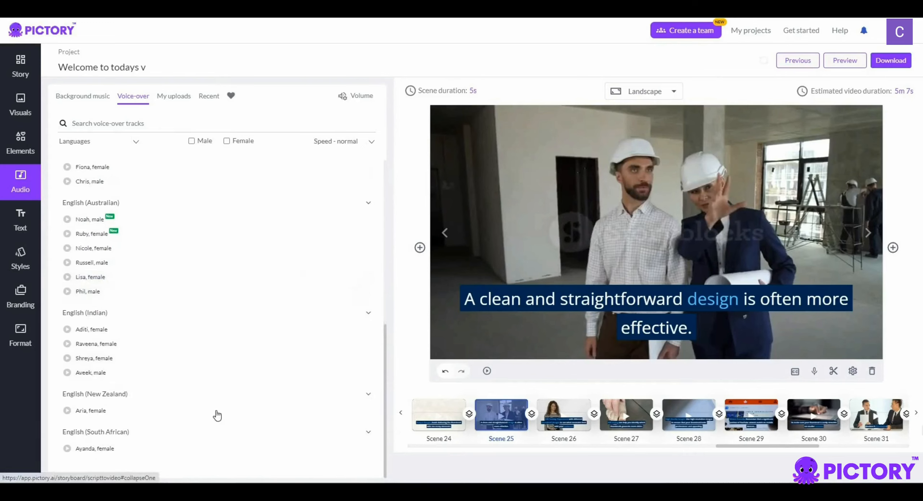
pyautogui.scroll(8, 208, 411)
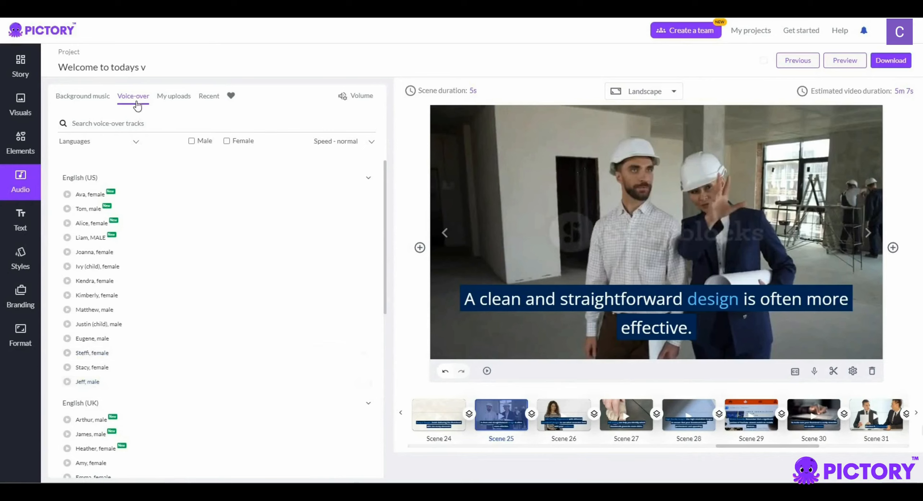
pyautogui.click(169, 102)
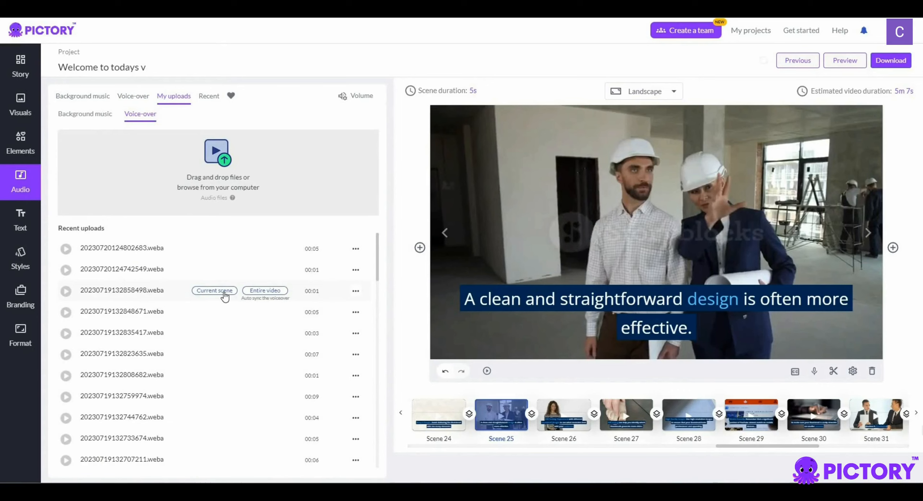
# Record a voice-over of about 5 seconds for Scene 29 with the default mic and apply it to the scene
pyautogui.click(749, 411)
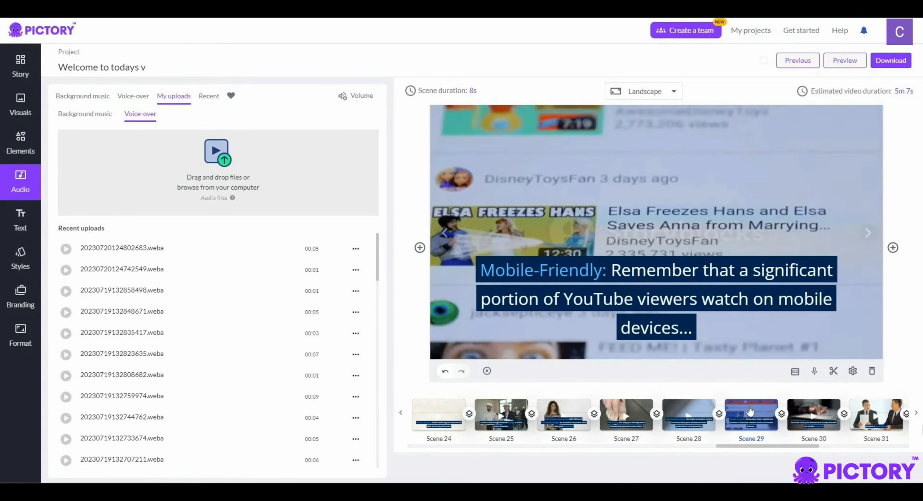
pyautogui.click(814, 373)
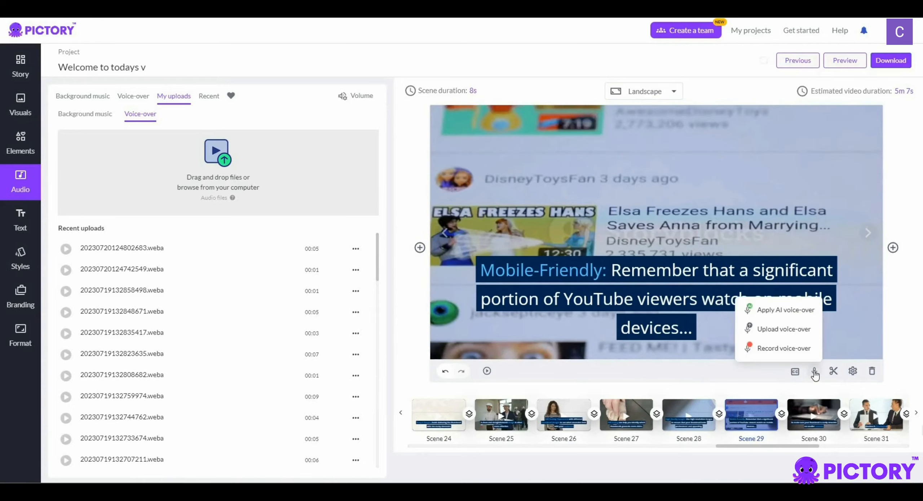
pyautogui.click(798, 350)
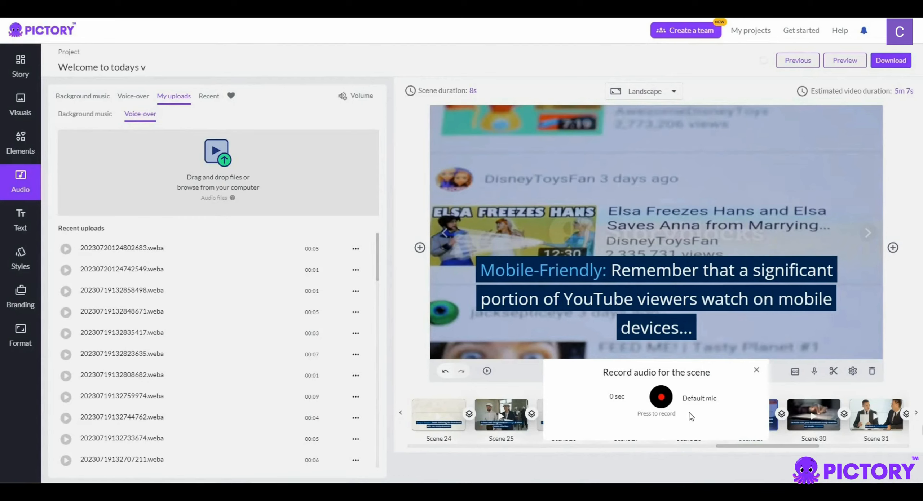
pyautogui.click(665, 404)
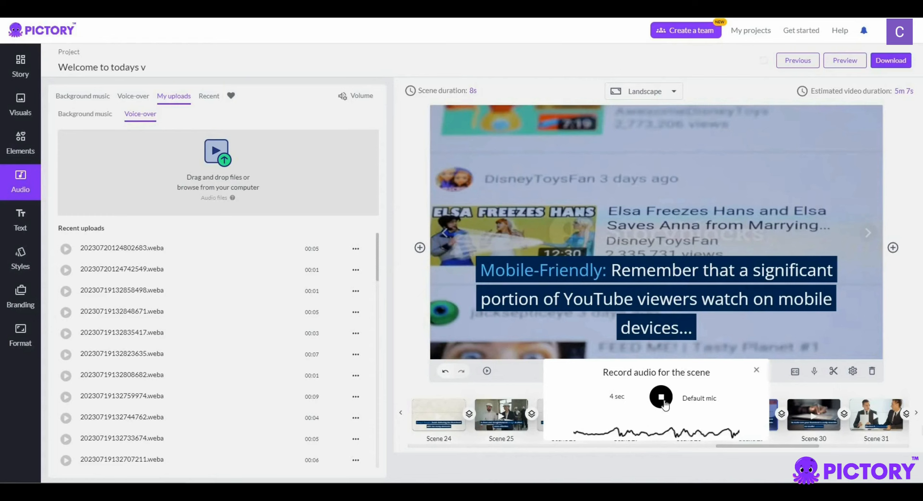
pyautogui.click(664, 403)
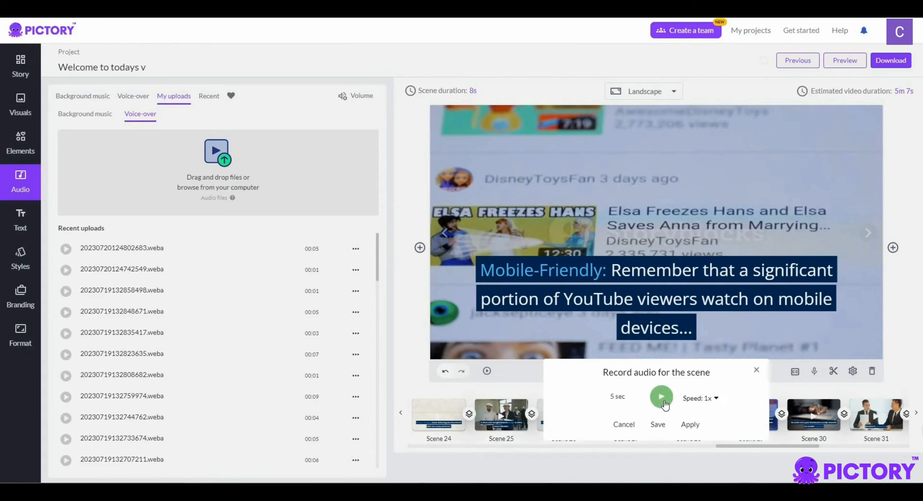
pyautogui.click(690, 425)
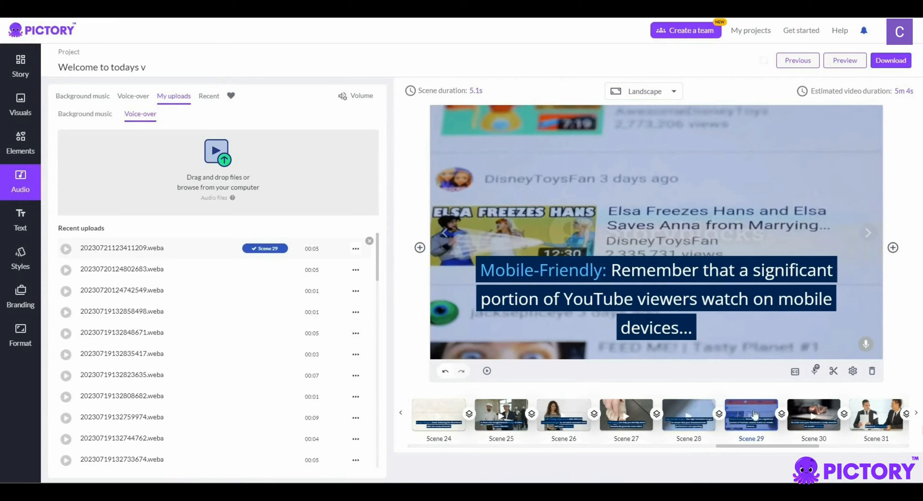
# Record a voice-over of about 3 seconds for Scene 30 with the default mic and apply it to the scene
pyautogui.click(809, 414)
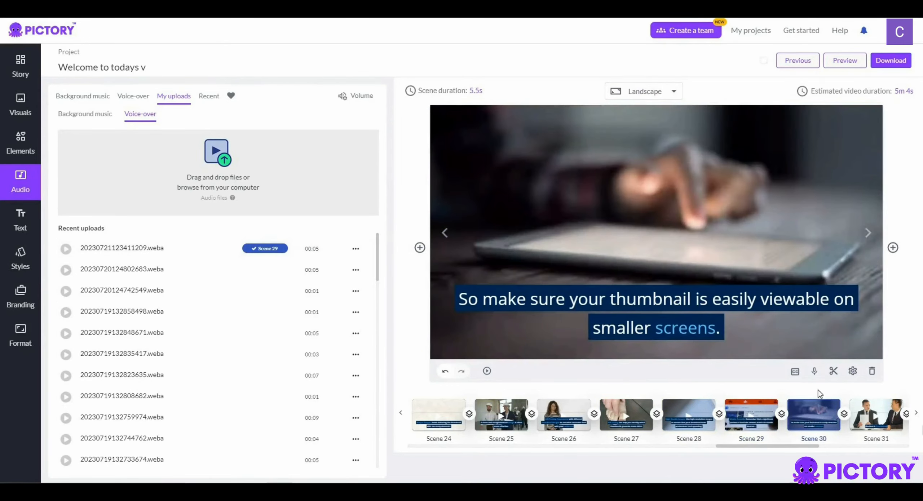
pyautogui.click(814, 372)
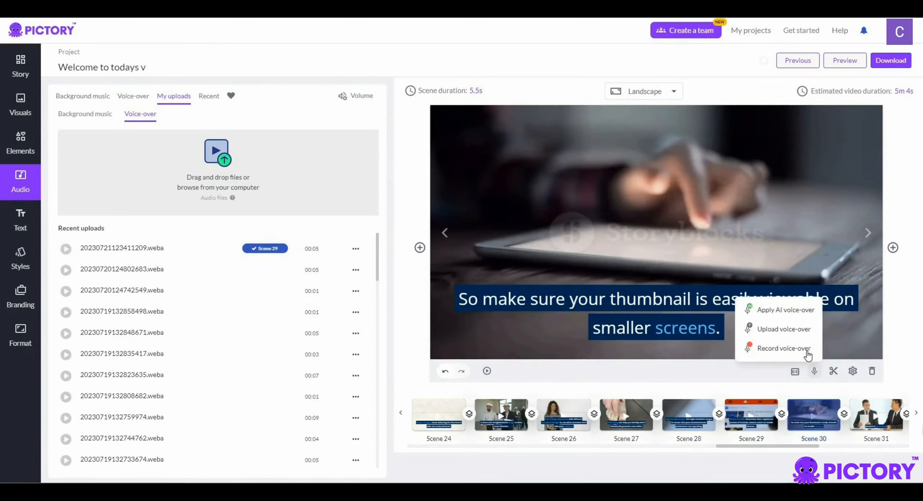
pyautogui.click(784, 348)
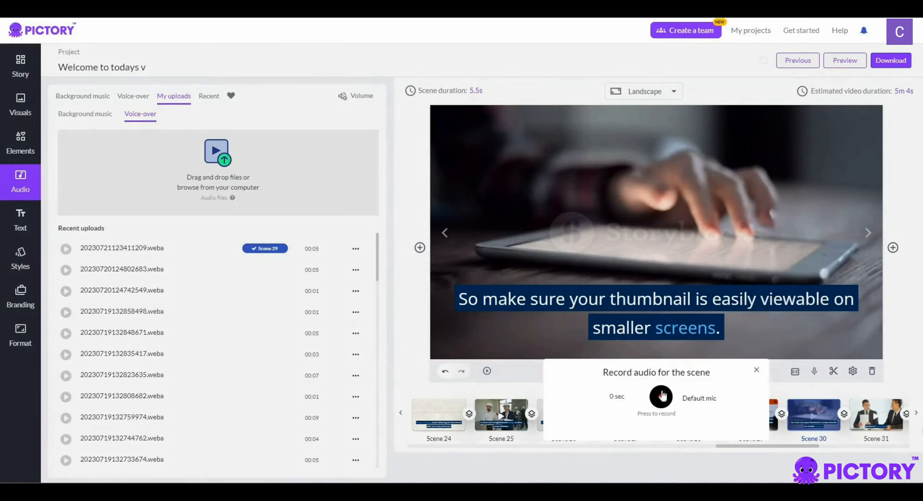
pyautogui.click(662, 396)
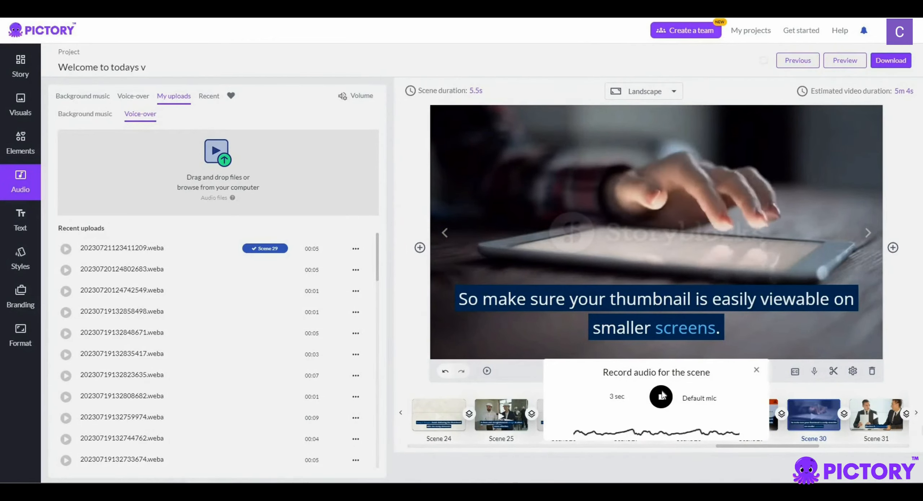
pyautogui.click(661, 396)
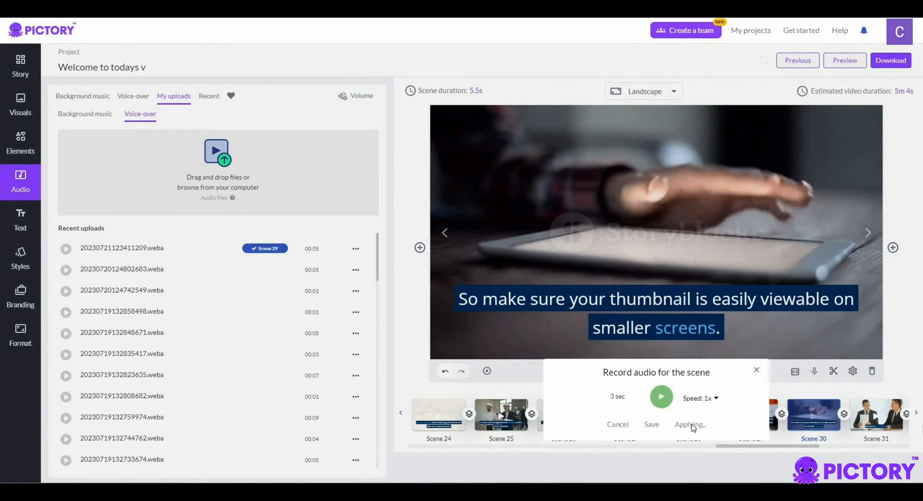
pyautogui.click(691, 424)
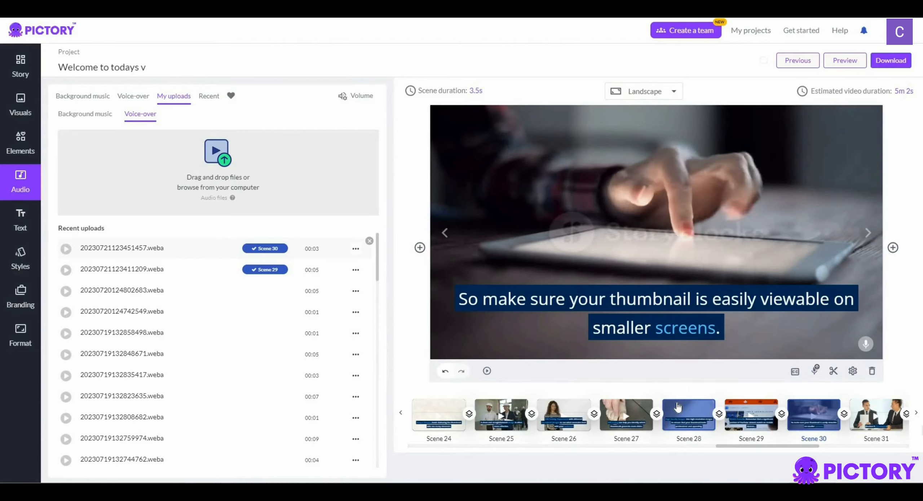
# Add a heading reading "adding text" to Scene 30
pyautogui.click(13, 224)
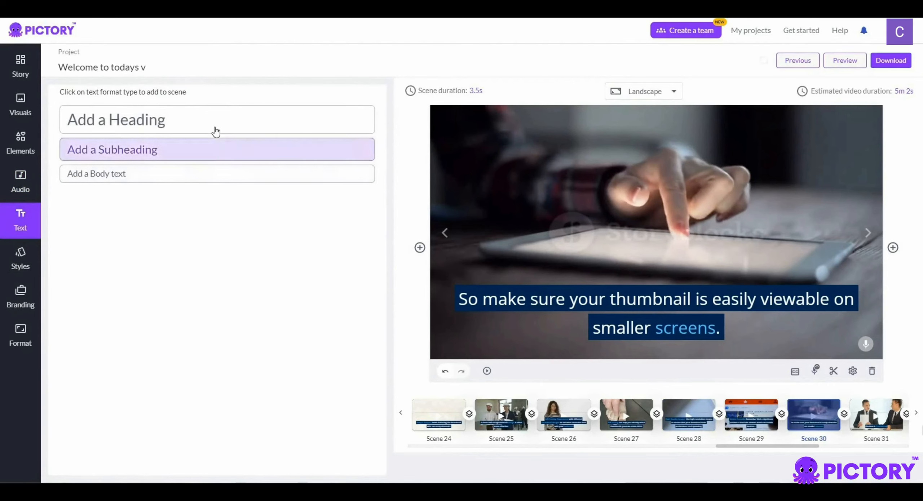
pyautogui.click(247, 132)
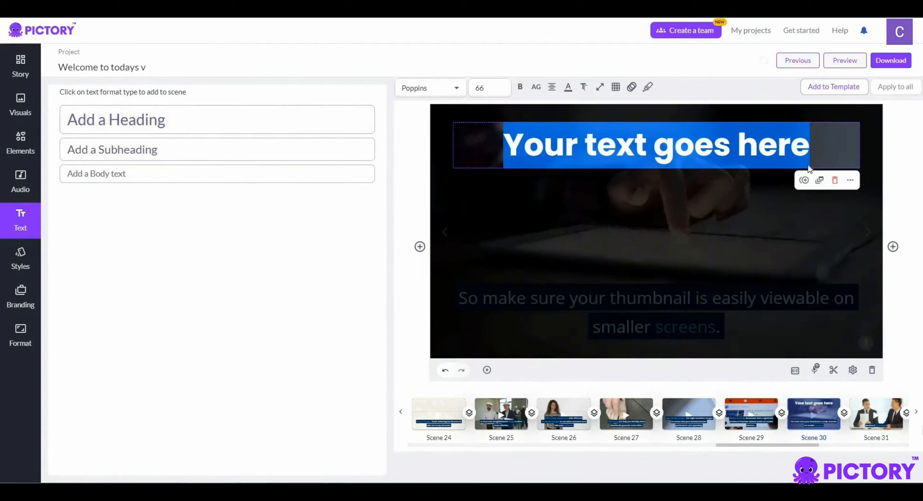
pyautogui.write('adding te')
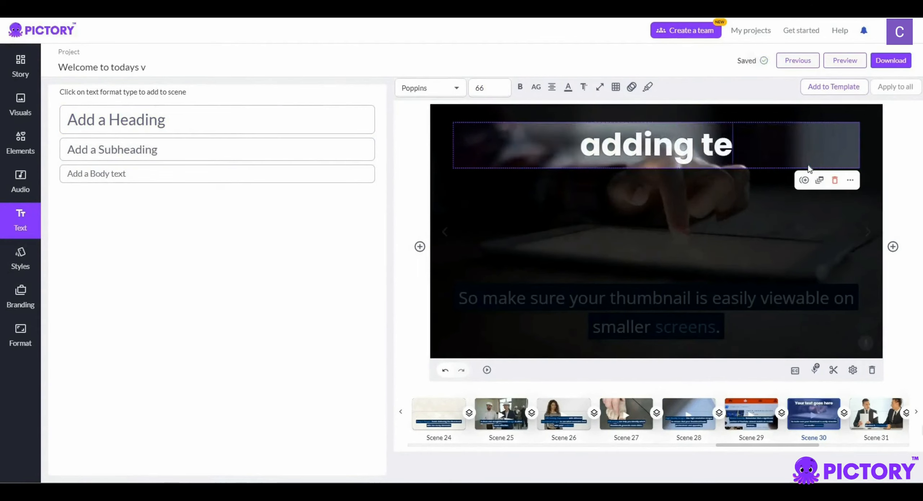
pyautogui.write('xt')
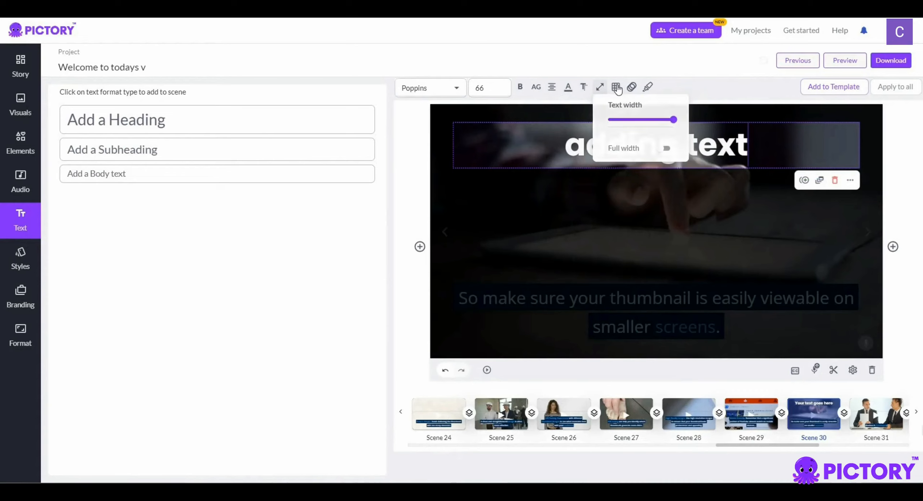
# Try the "adding text" heading at the centre of the Scene 30 frame, and delete it
pyautogui.moveTo(616, 87)
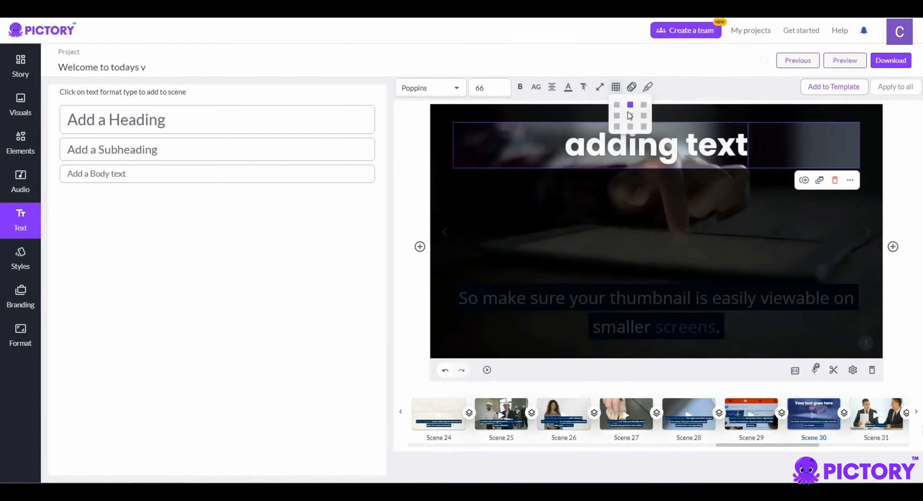
pyautogui.click(630, 115)
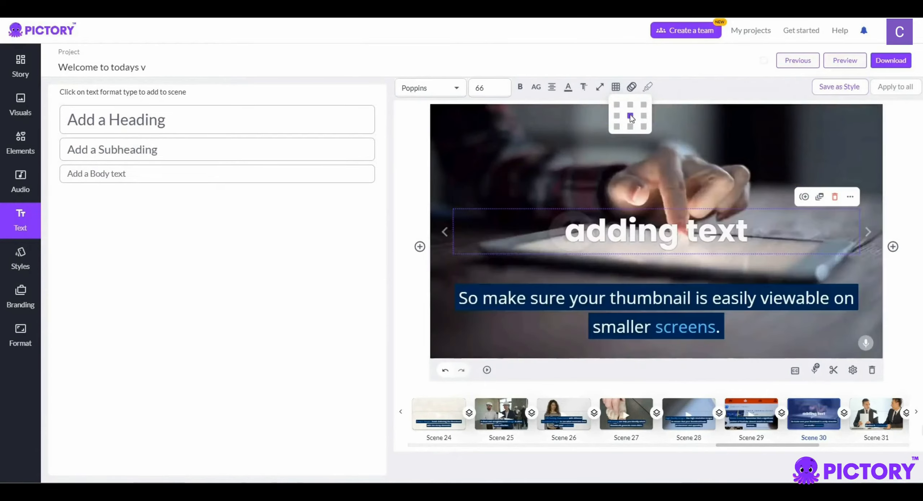
pyautogui.moveTo(642, 228); pyautogui.dragTo(666, 225)
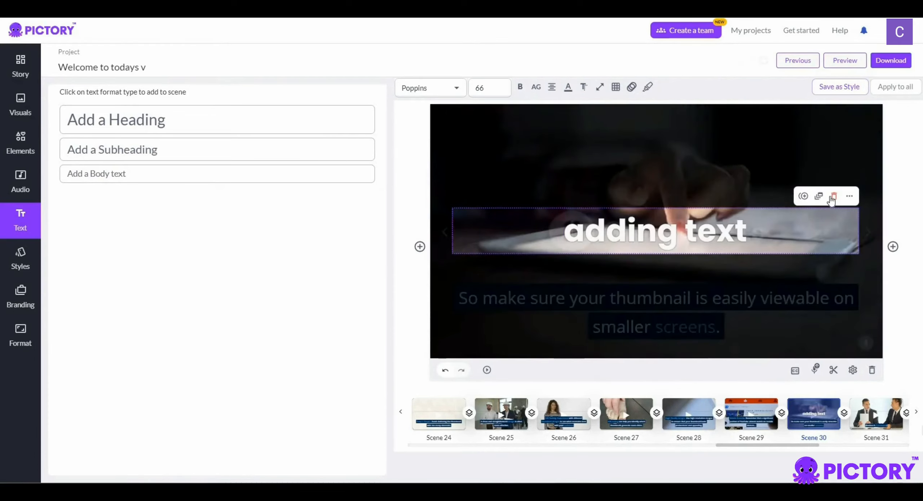
pyautogui.click(834, 197)
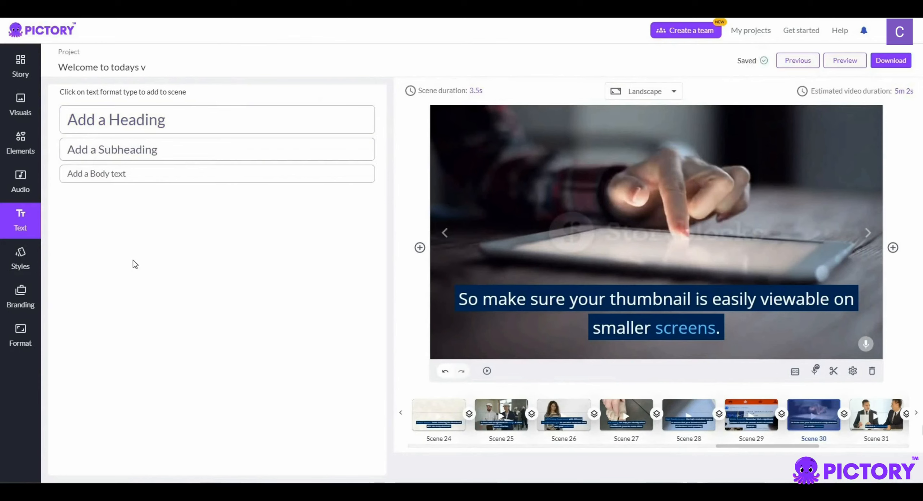
# Look over the Corporate template's text styles and its intro branding settings
pyautogui.click(21, 274)
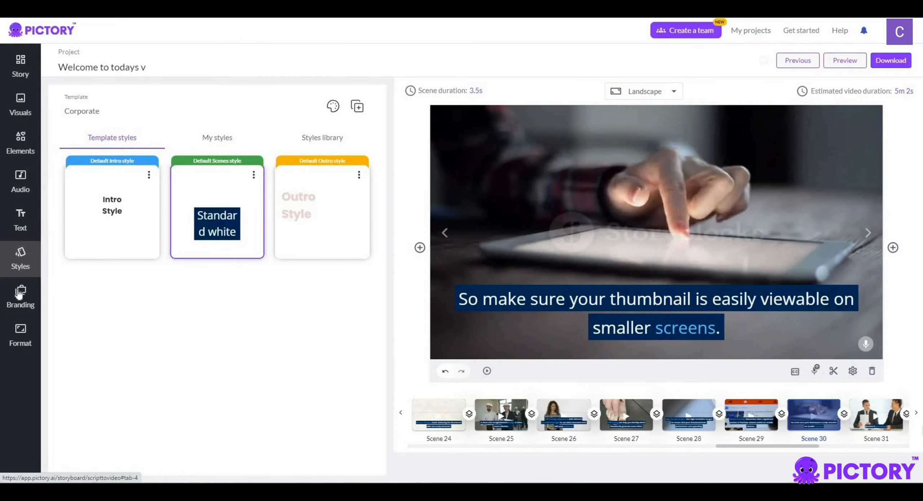
pyautogui.click(20, 294)
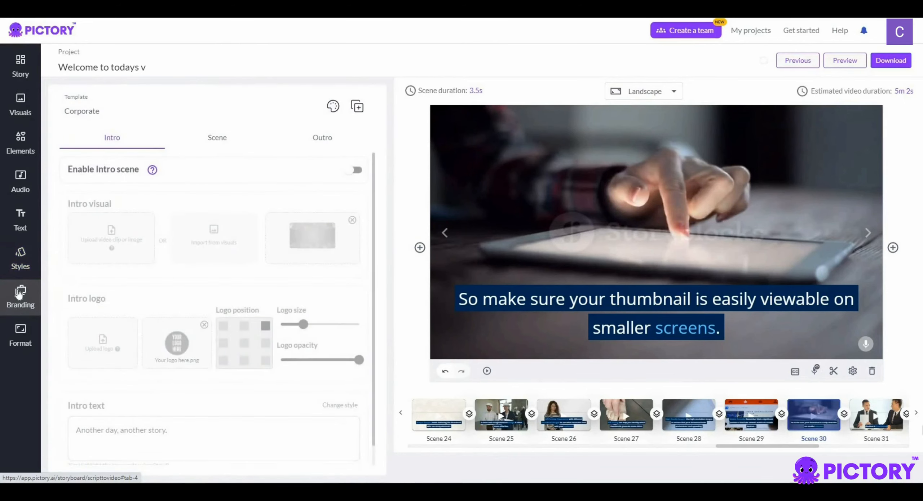
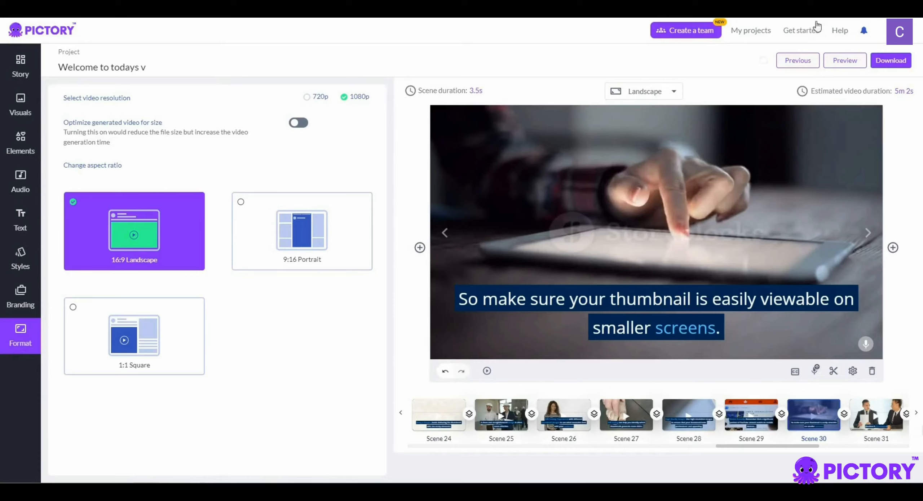
# Start generating the 1080p landscape video for download, and cancel the download
pyautogui.click(896, 65)
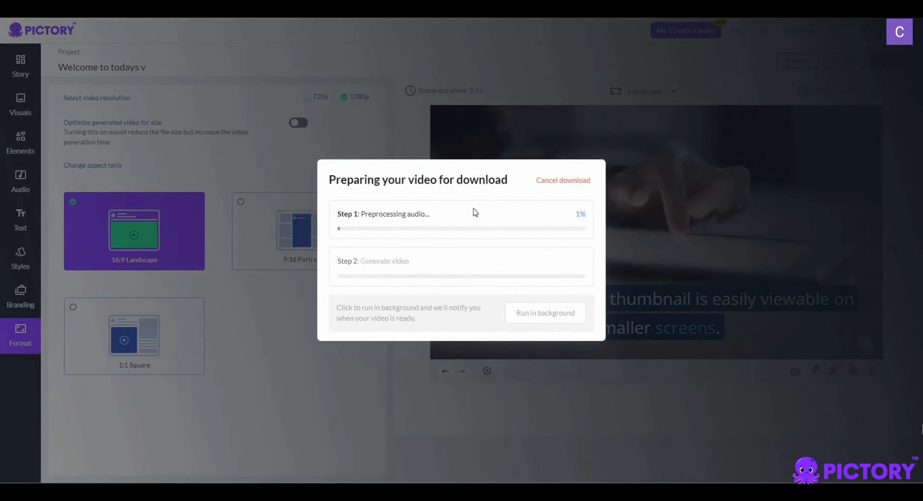
pyautogui.click(549, 185)
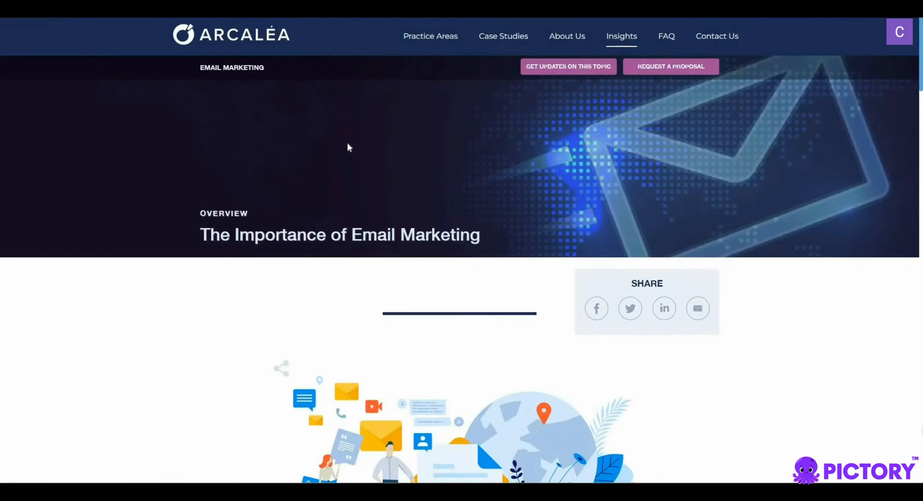
# Skim Arcalea's "The Importance of Email Marketing" article and create an Article to Video project from its URL
pyautogui.scroll(-18, 358, 165)
pyautogui.scroll(11, 364, 166)
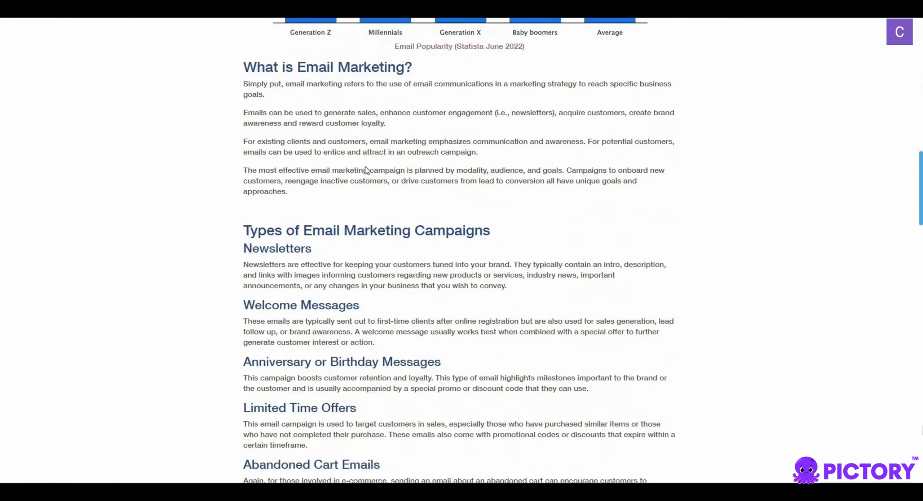
pyautogui.scroll(10, 365, 167)
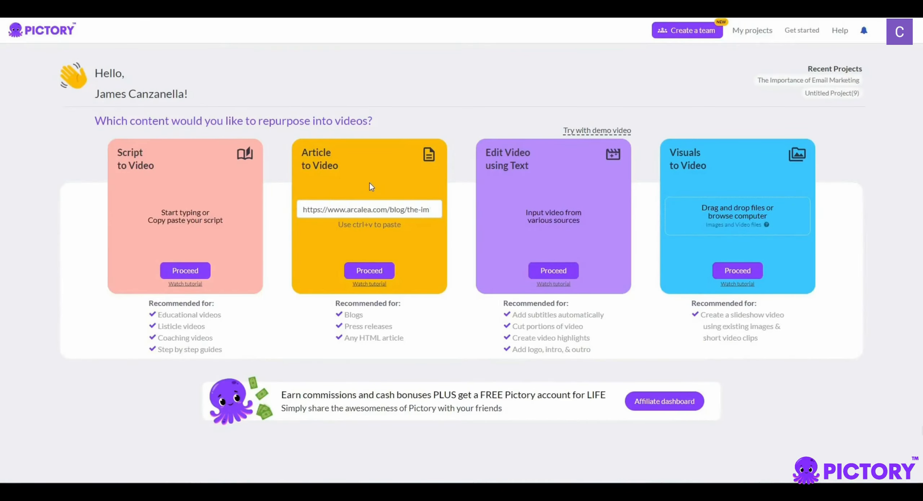
pyautogui.click(367, 276)
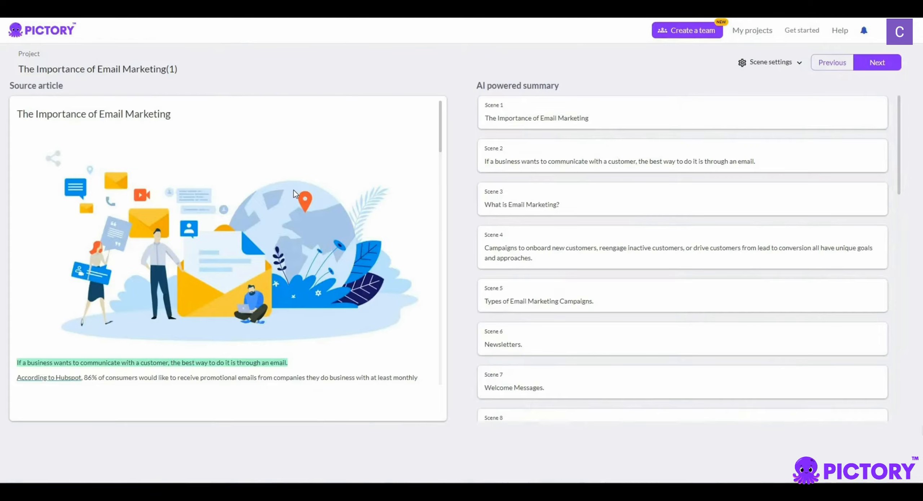
# Compare the highlighted sentences in the source article with the scenes of the AI powered summary
pyautogui.scroll(-15, 294, 190)
pyautogui.scroll(-7, 305, 191)
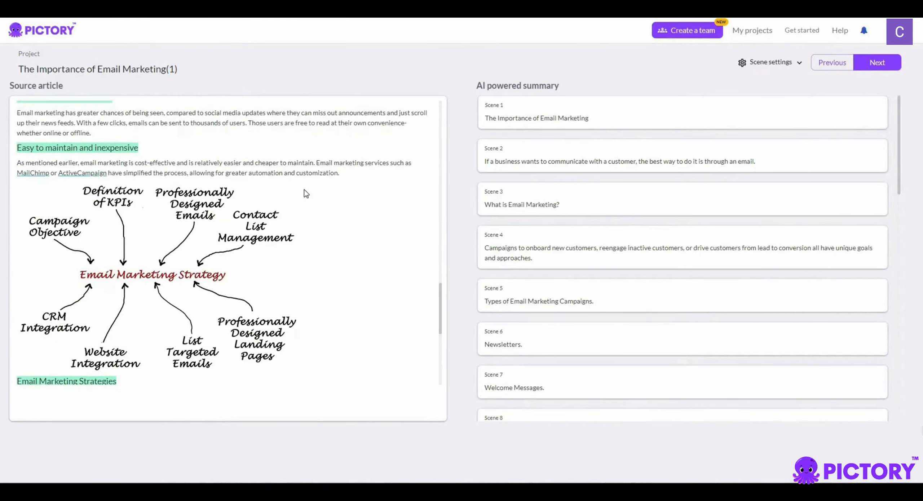
pyautogui.scroll(-5, 306, 192)
pyautogui.scroll(8, 306, 192)
pyautogui.scroll(15, 306, 192)
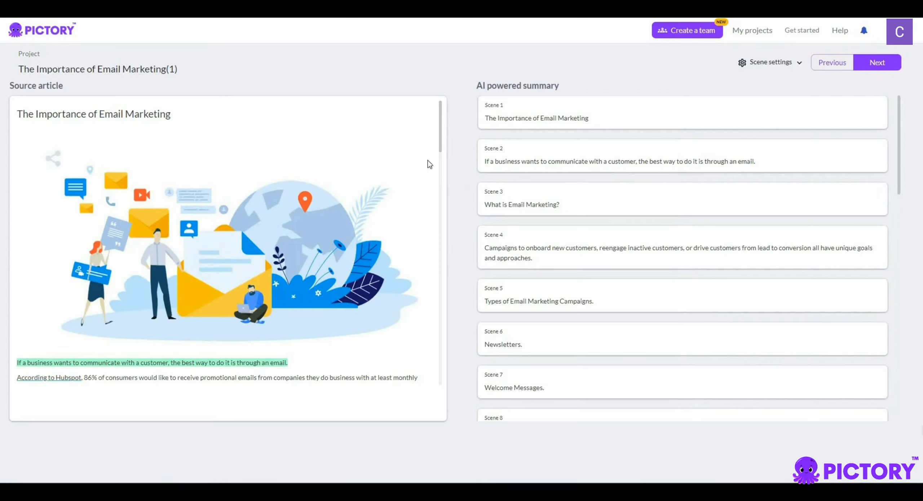
pyautogui.scroll(-1, 236, 318)
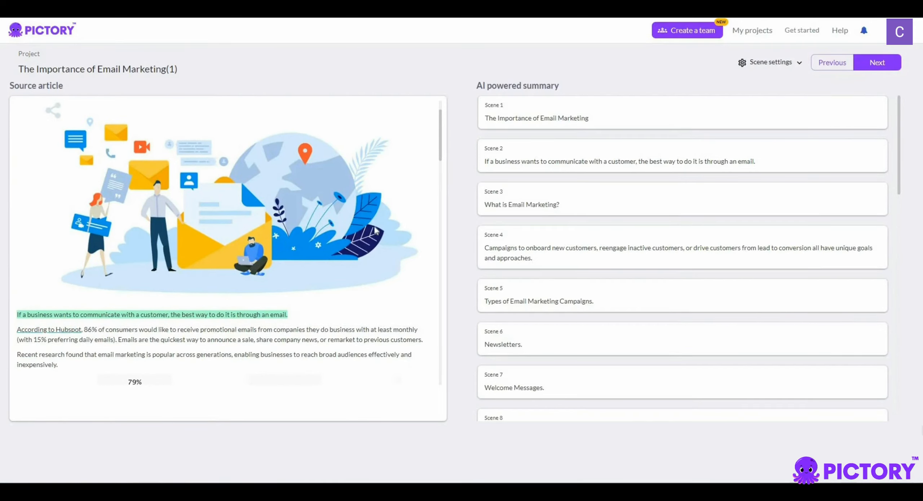
pyautogui.scroll(-4, 374, 230)
pyautogui.scroll(-3, 374, 230)
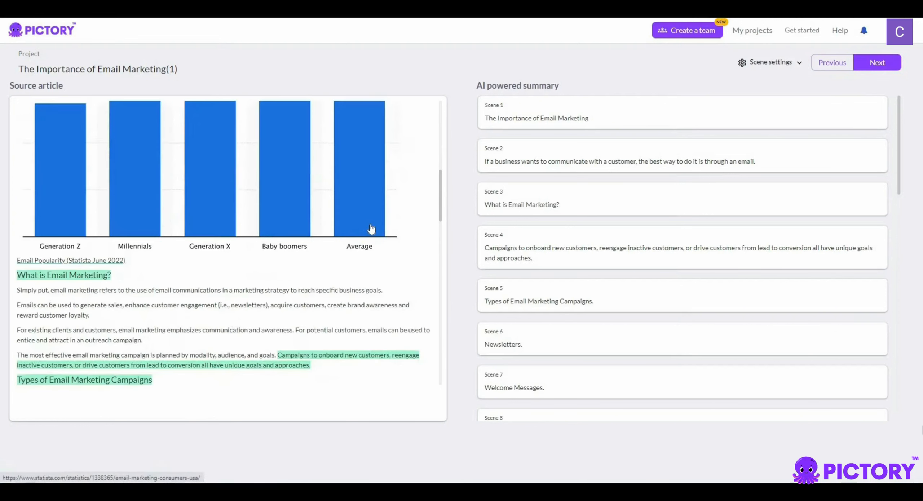
pyautogui.scroll(6, 372, 228)
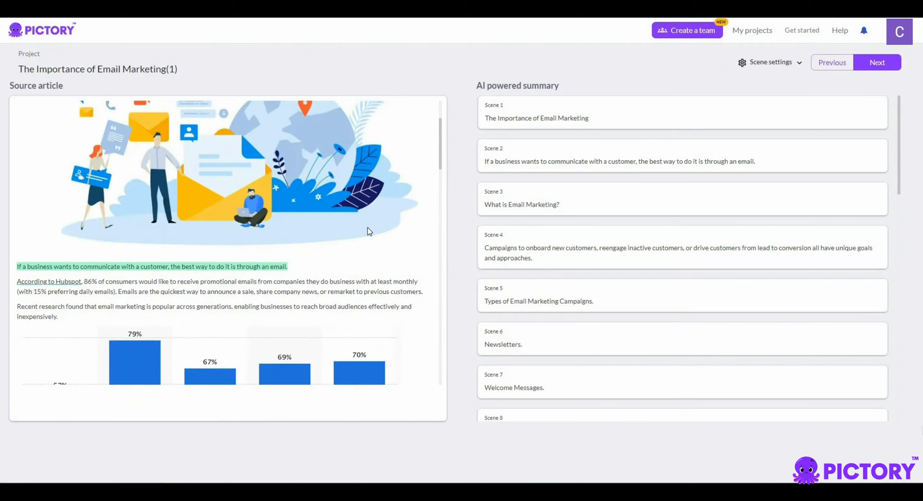
pyautogui.scroll(1, 368, 228)
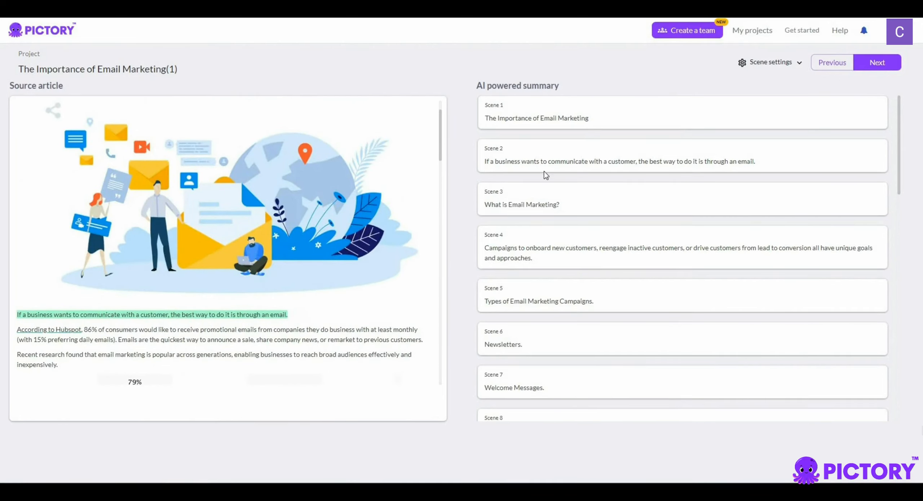
# Under "What is Email Marketing?", add the "Simply put" and "Emails can be used" sentences to the summary and remove the "Campaigns to onboard" sentence
pyautogui.scroll(-5, 274, 231)
pyautogui.scroll(-4, 235, 220)
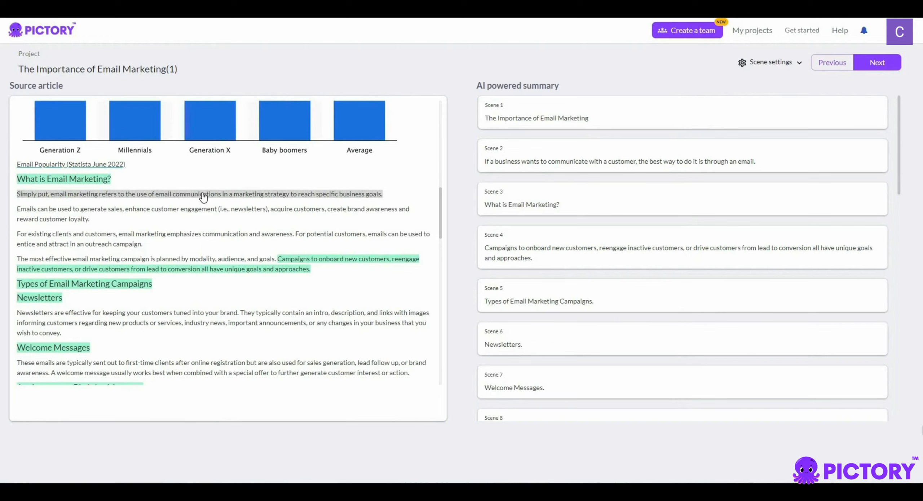
pyautogui.click(330, 195)
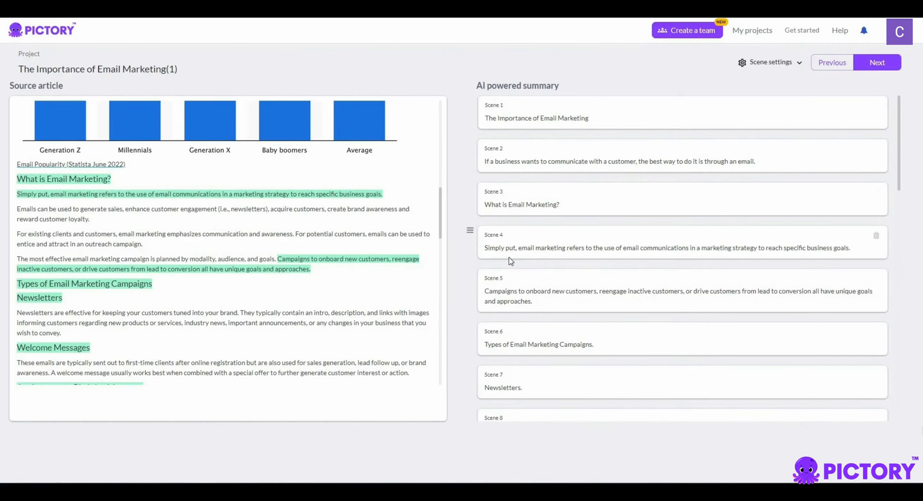
pyautogui.click(278, 212)
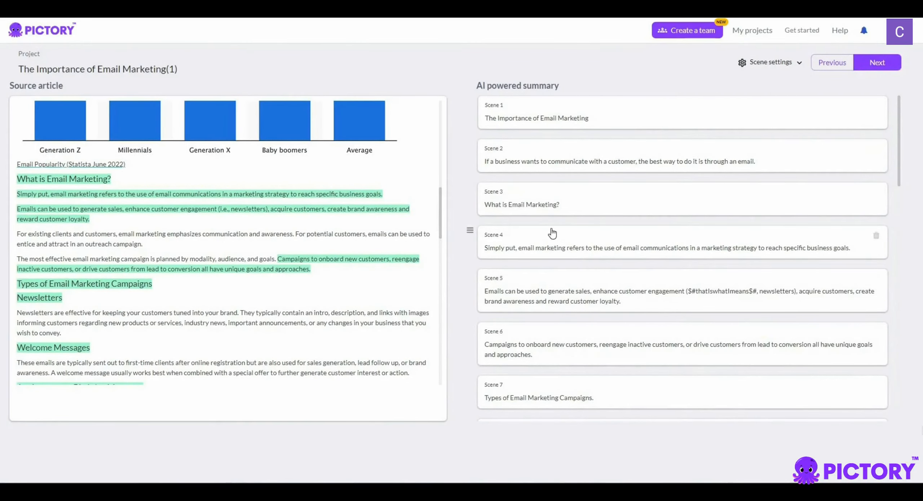
pyautogui.moveTo(313, 273)
pyautogui.click(314, 269)
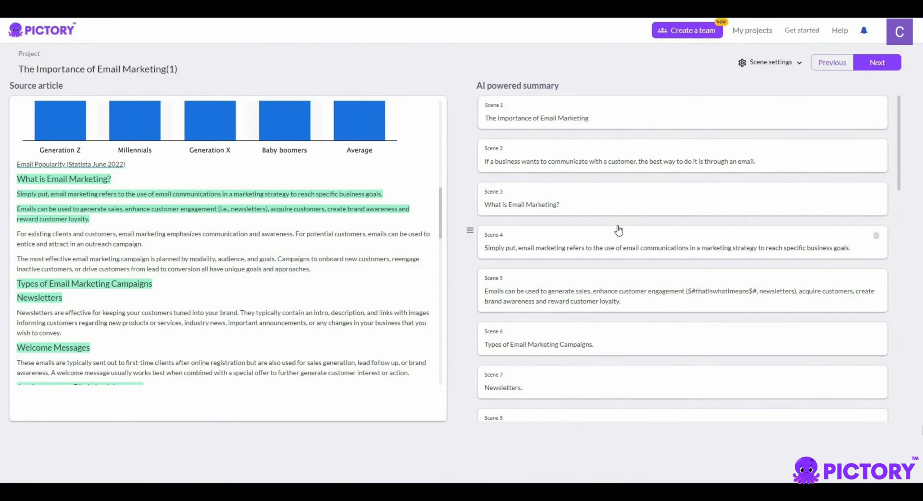
# Add the first sentences under Newsletters, Welcome Messages, Limited Time Offers and Abandoned Cart Emails to the summary
pyautogui.scroll(-1, 619, 230)
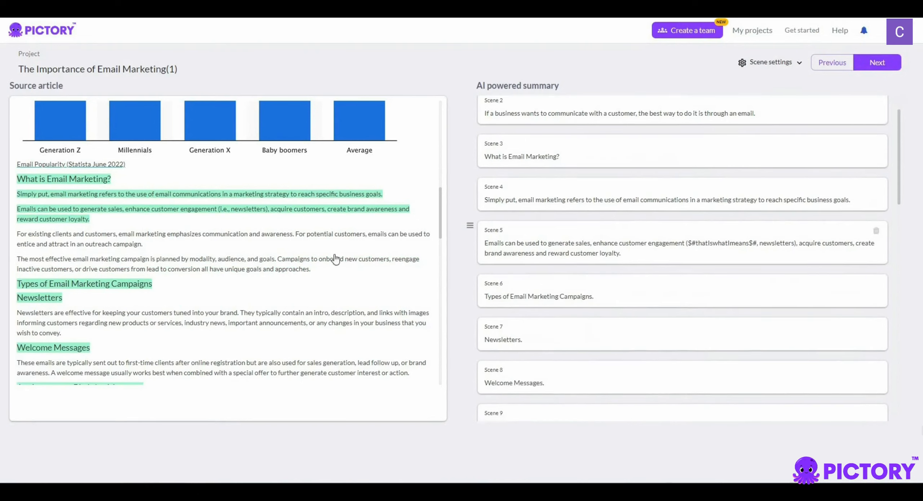
pyautogui.click(203, 312)
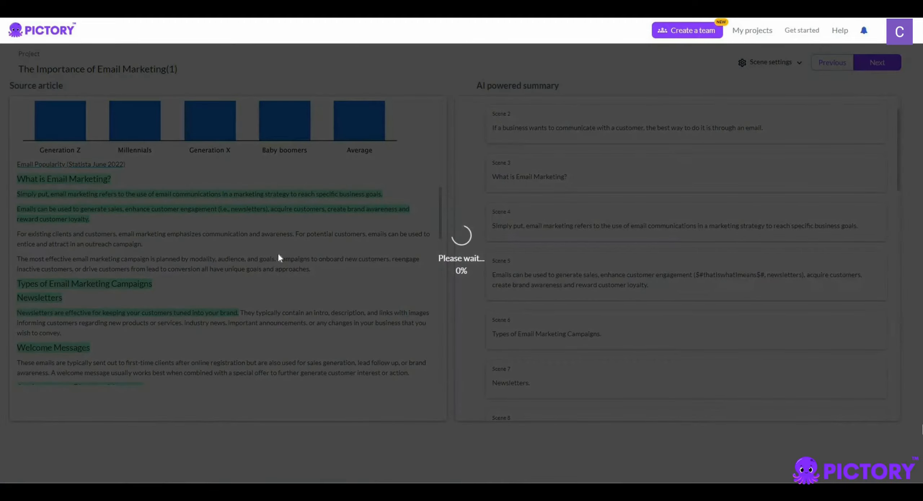
pyautogui.scroll(-2, 214, 269)
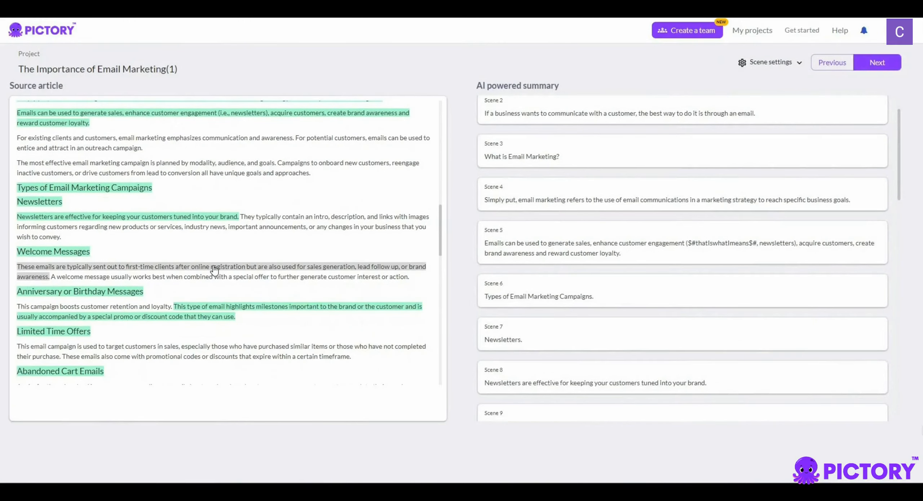
pyautogui.click(213, 267)
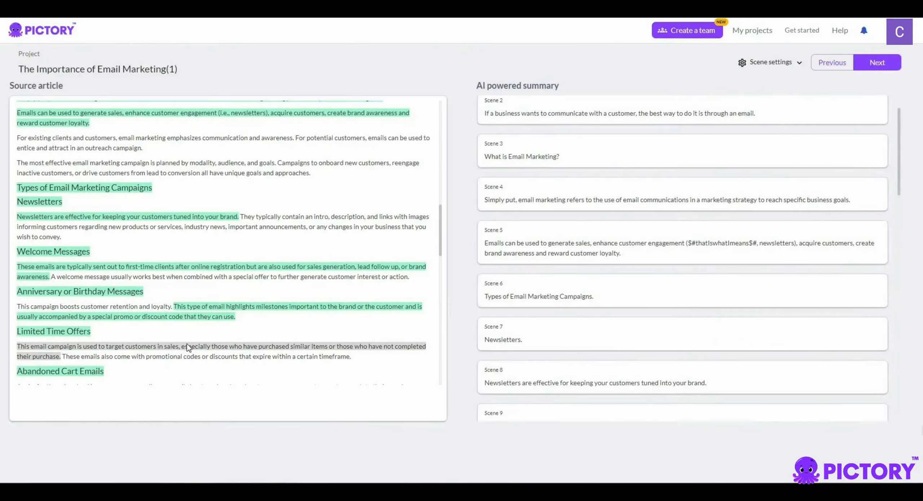
pyautogui.click(187, 347)
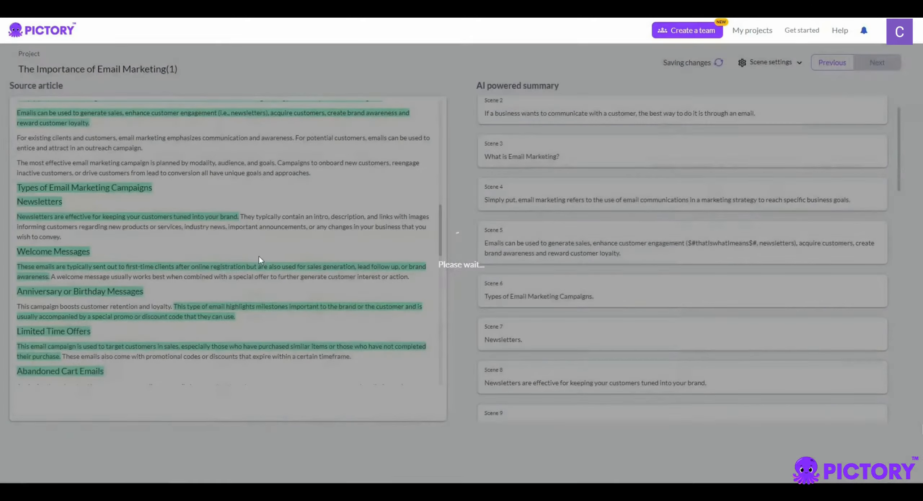
pyautogui.scroll(-3, 260, 263)
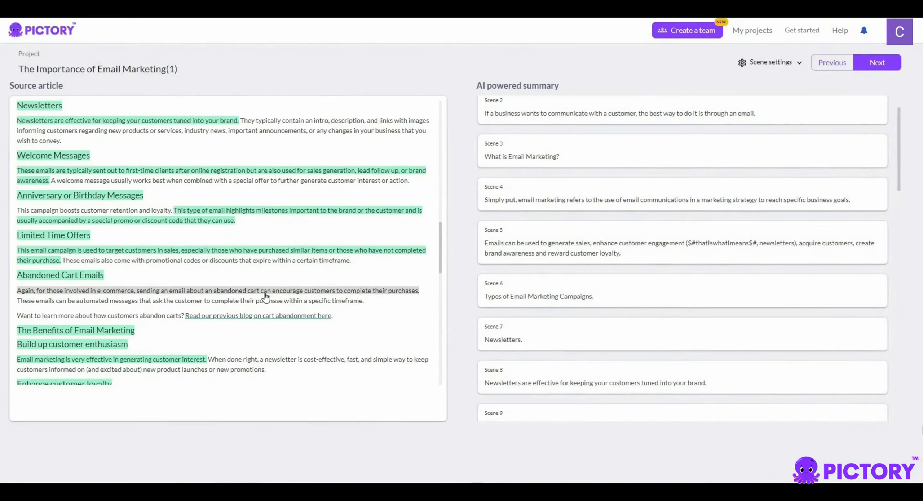
pyautogui.click(269, 277)
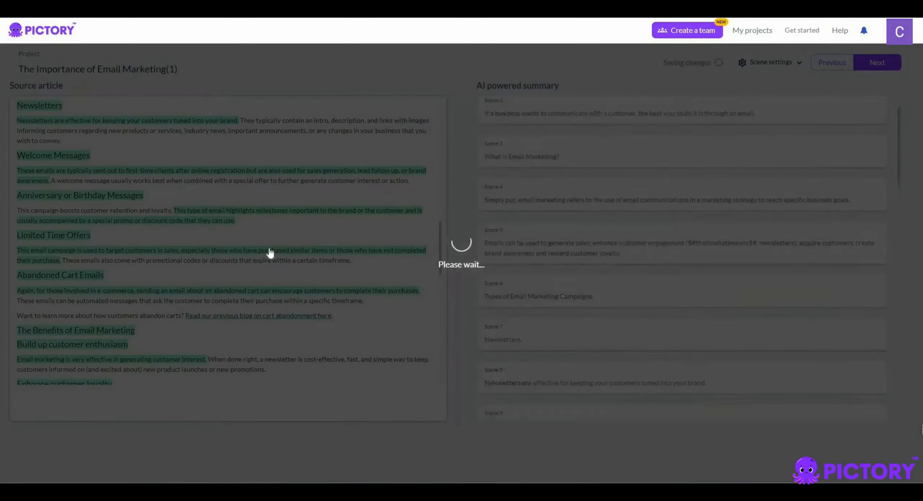
# Add the first sentences under Enhance customer loyalty, Better customer outreach and Easy to maintain and inexpensive to the summary
pyautogui.scroll(-3, 269, 248)
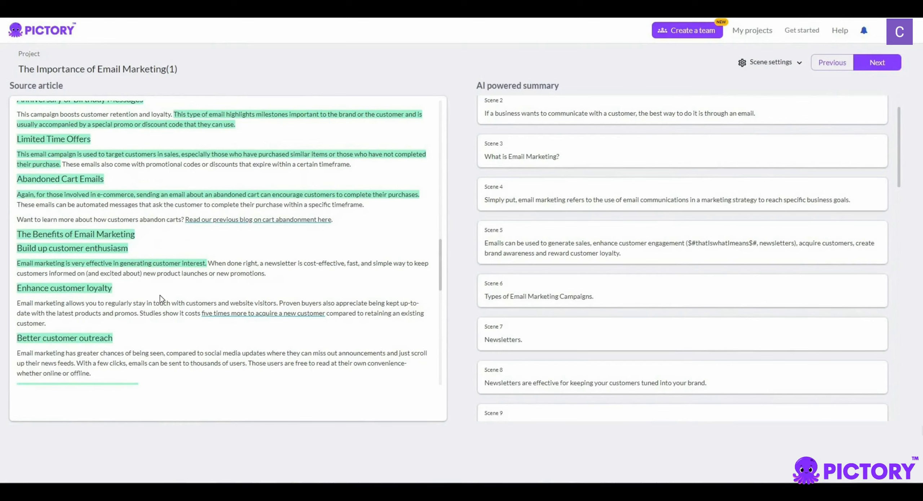
pyautogui.click(143, 303)
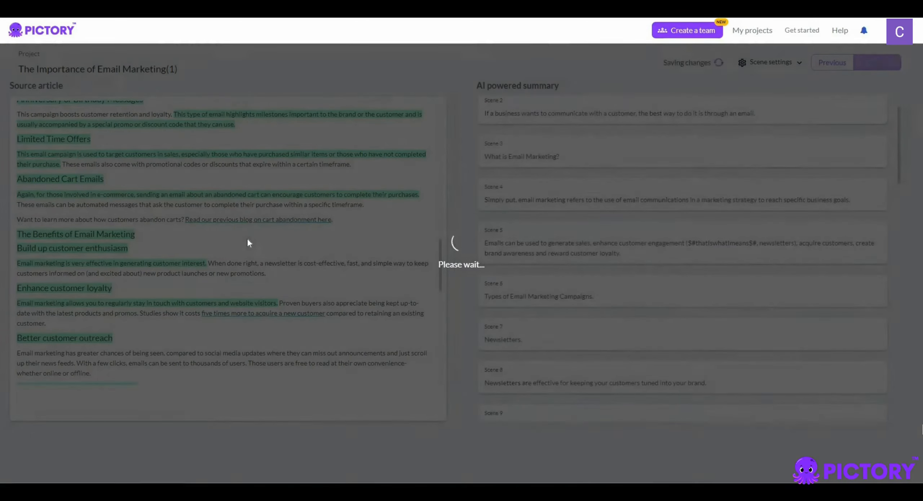
pyautogui.scroll(-1, 230, 274)
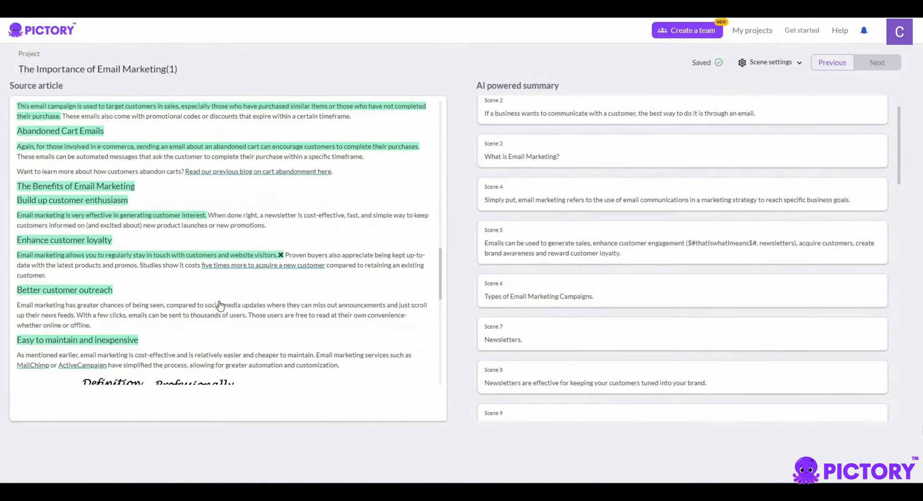
pyautogui.click(250, 258)
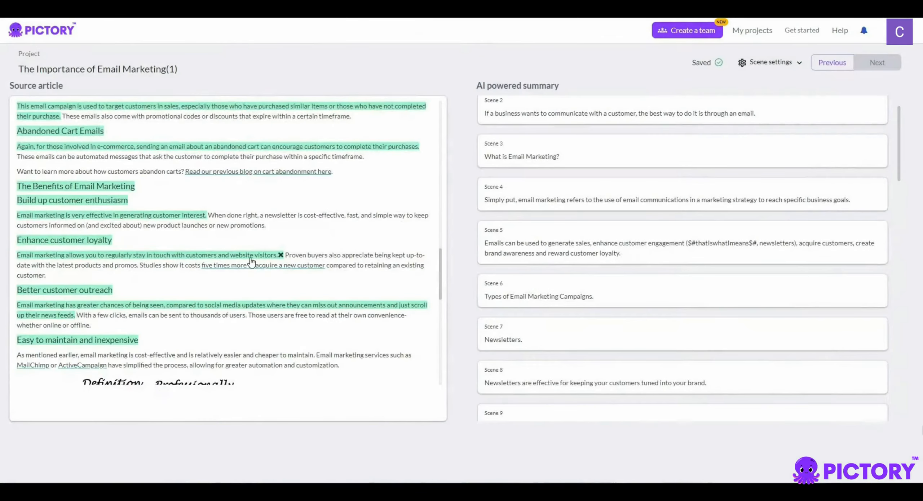
pyautogui.scroll(-2, 251, 262)
pyautogui.click(265, 240)
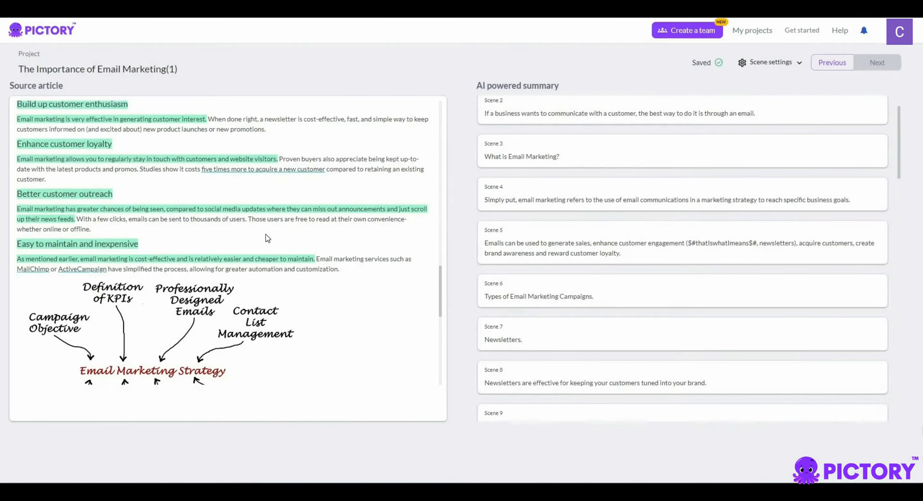
# Add the opening sentence under Email Marketing Strategies, the first two under Define KPIs and the first under Segment Audiences to the summary
pyautogui.scroll(-5, 269, 232)
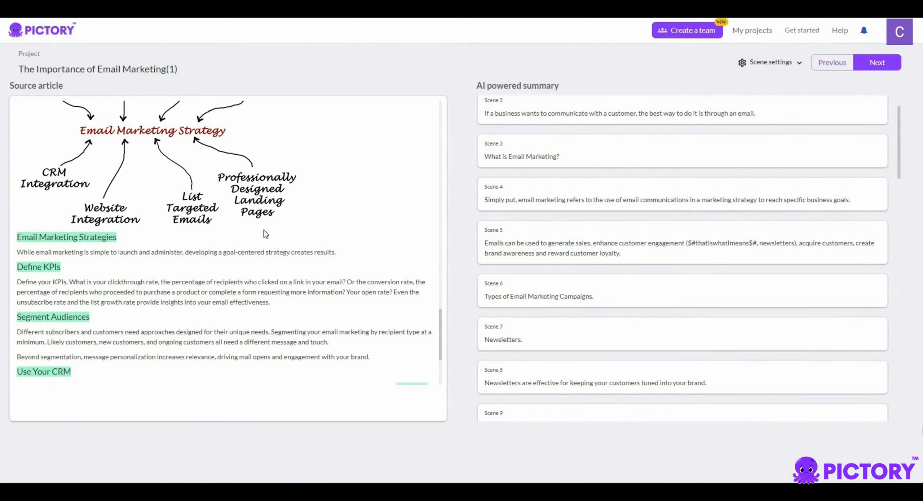
pyautogui.click(232, 252)
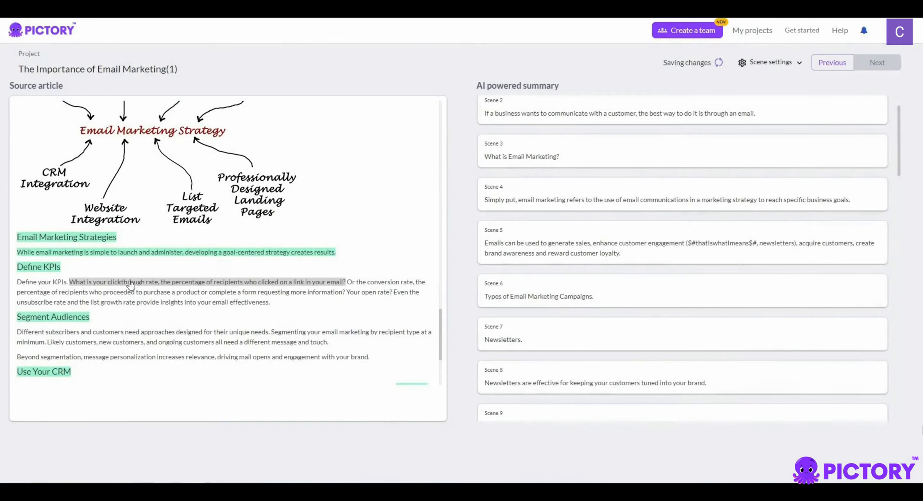
pyautogui.click(40, 285)
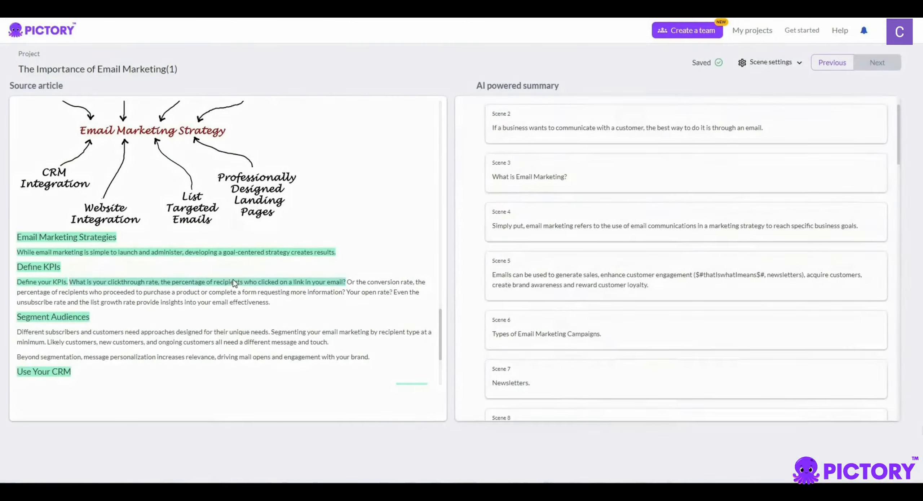
pyautogui.click(233, 282)
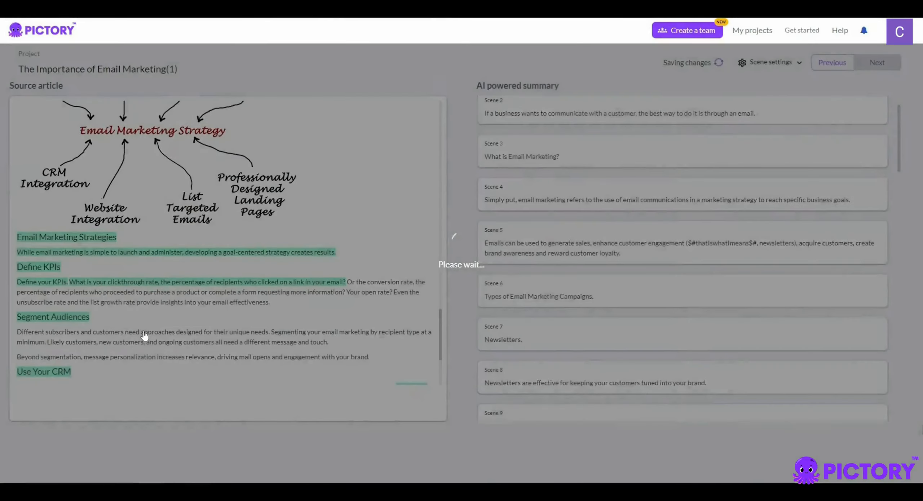
pyautogui.click(162, 331)
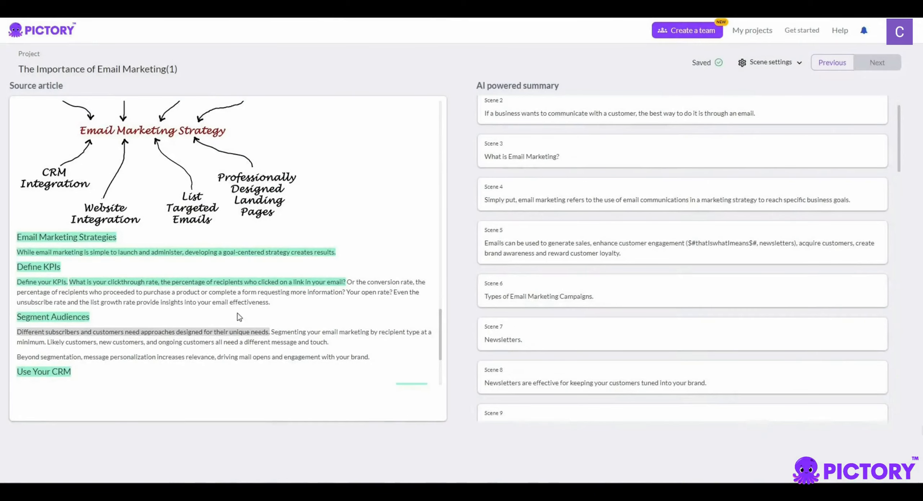
pyautogui.click(319, 287)
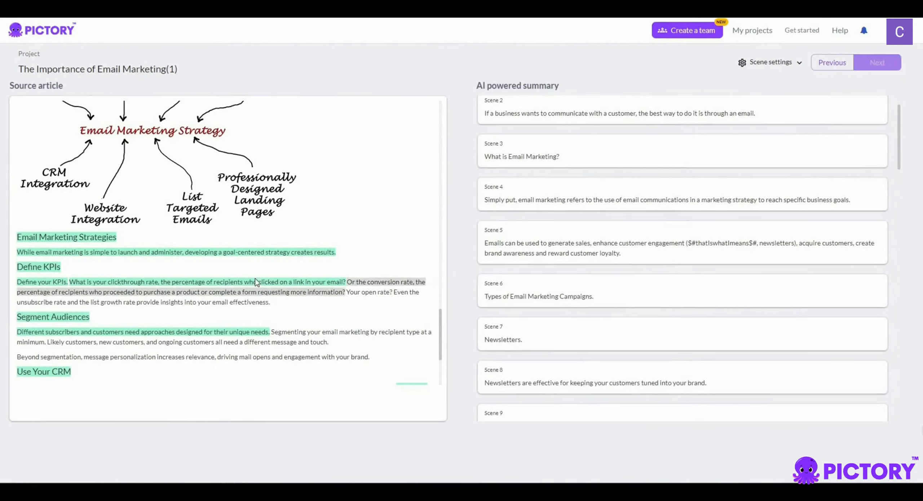
# Remove the "Use Your CRM" heading and its highlighted automation sentence from the summary
pyautogui.scroll(-2, 235, 286)
pyautogui.scroll(-4, 235, 287)
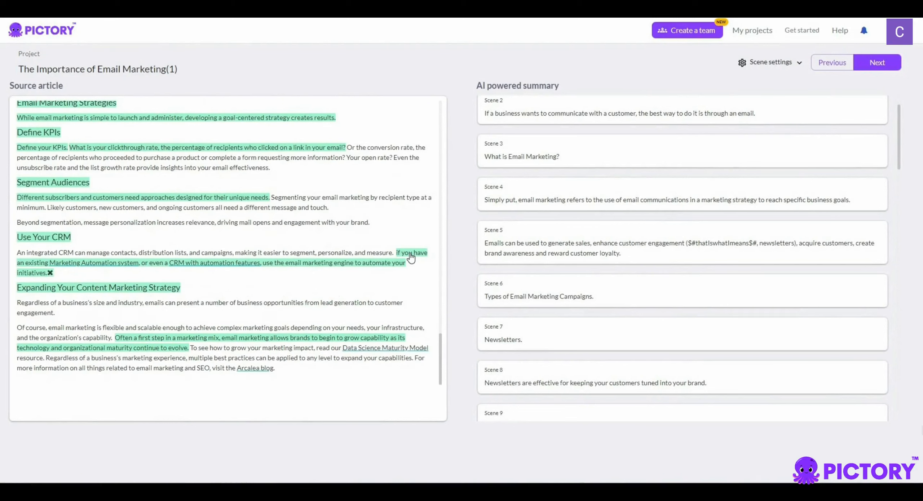
pyautogui.click(74, 237)
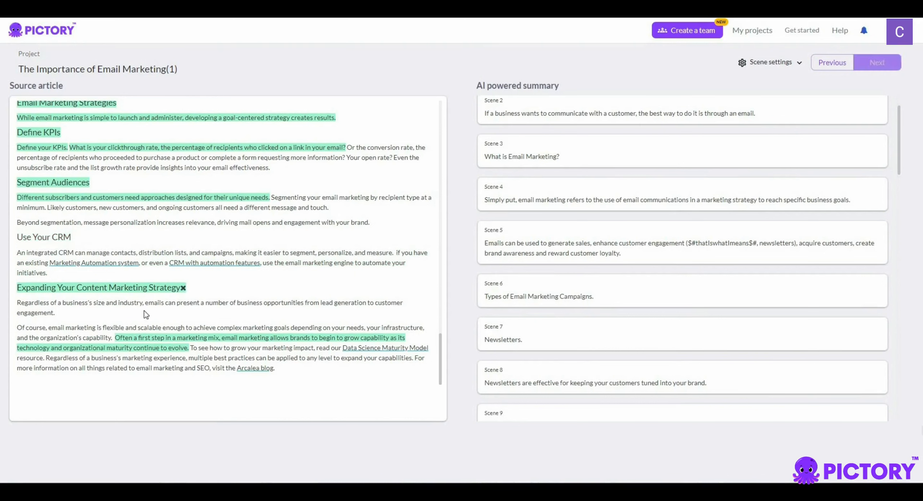
# Under Expanding Your Content Marketing Strategy, replace the "Often a first step" sentence with "Regardless of a business's size" and the closing "For more information" sentence
pyautogui.click(177, 346)
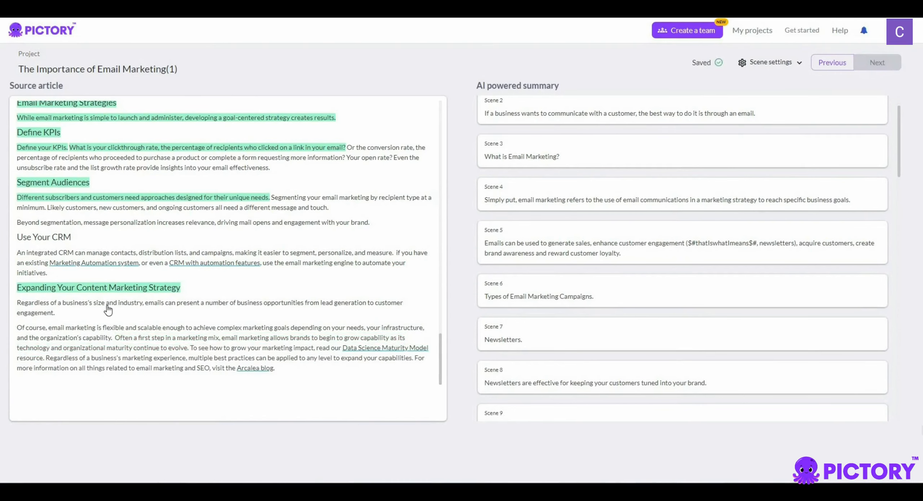
pyautogui.click(105, 306)
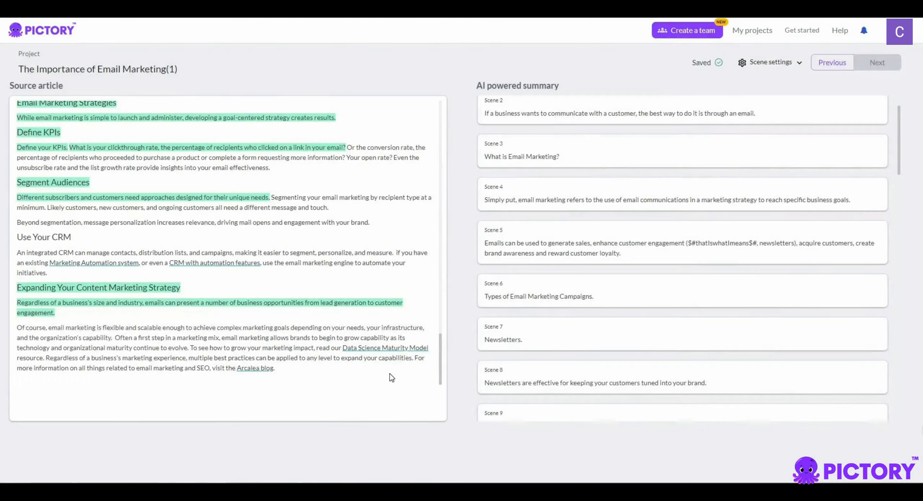
pyautogui.click(421, 362)
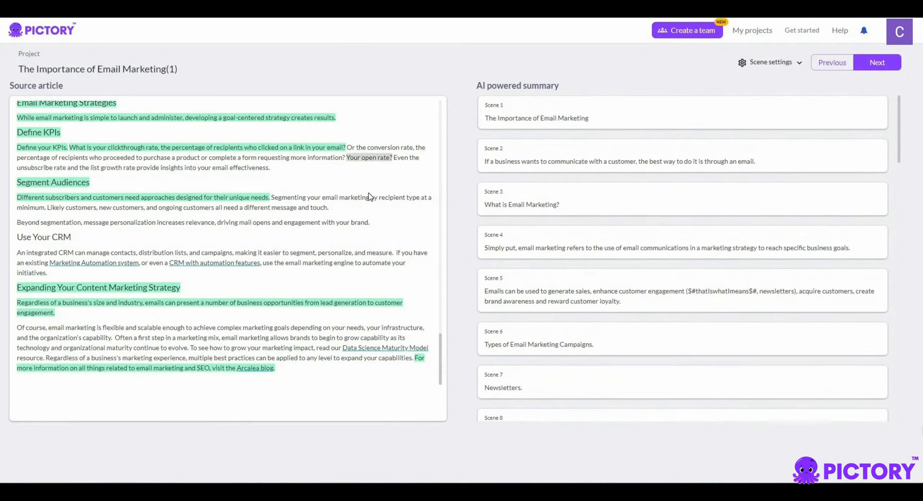
# Review the edited summary against the article and return to the home page
pyautogui.scroll(20, 369, 193)
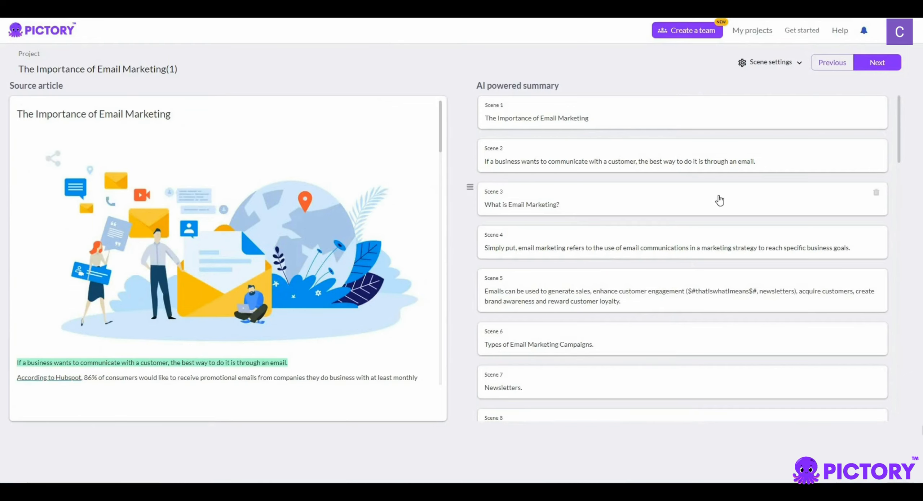
pyautogui.scroll(-9, 719, 199)
pyautogui.scroll(10, 724, 199)
pyautogui.click(54, 32)
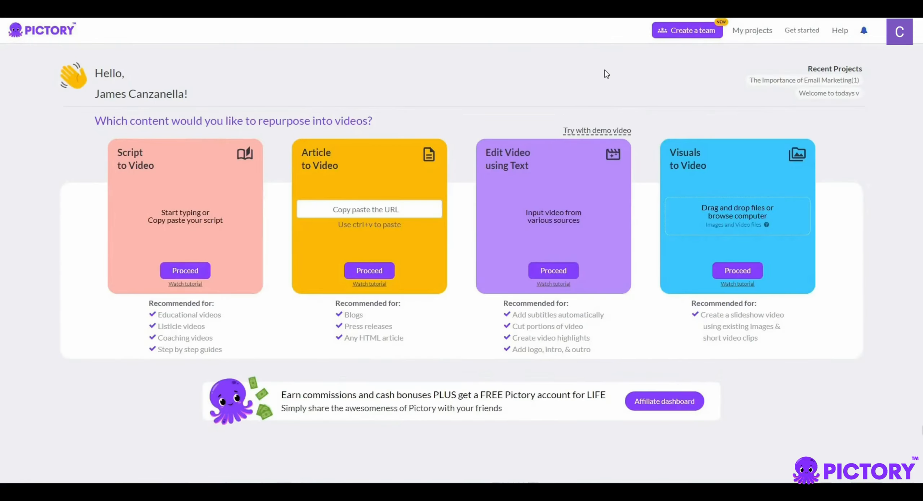